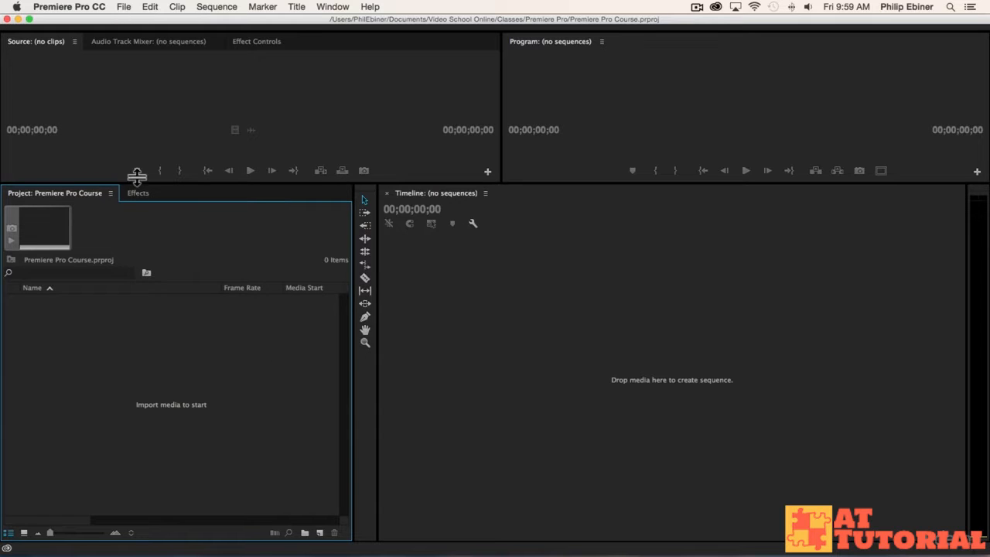
Enlarge the Project and Timeline panels by raising the divider between them and the Source and Program monitors.
drag(137, 183, 137, 135)
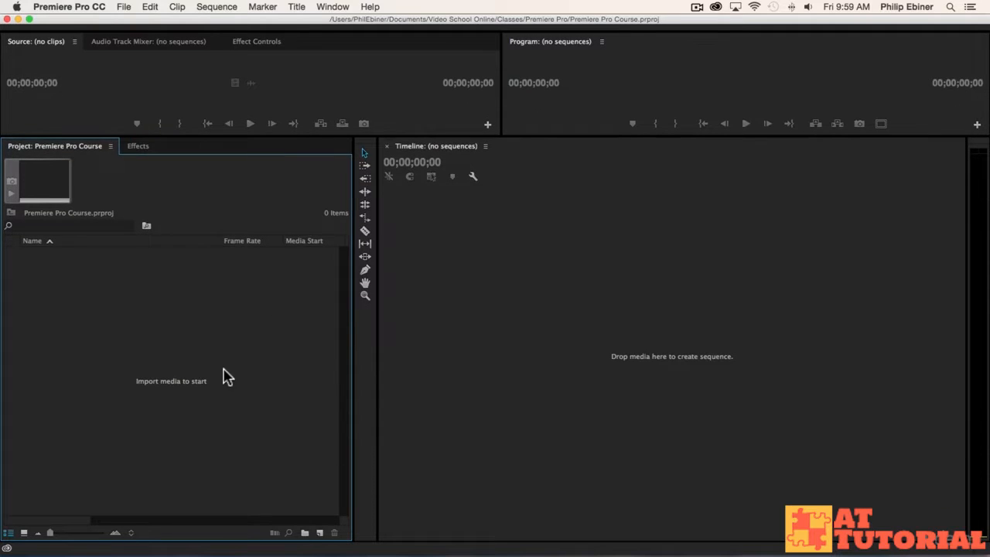
double_click(150, 356)
key(Escape)
click(123, 7)
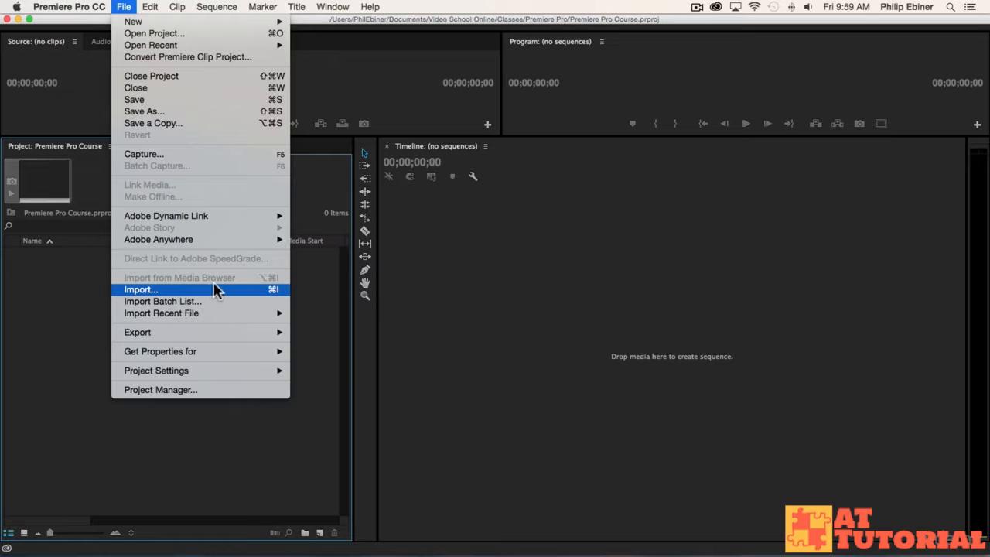
click(54, 293)
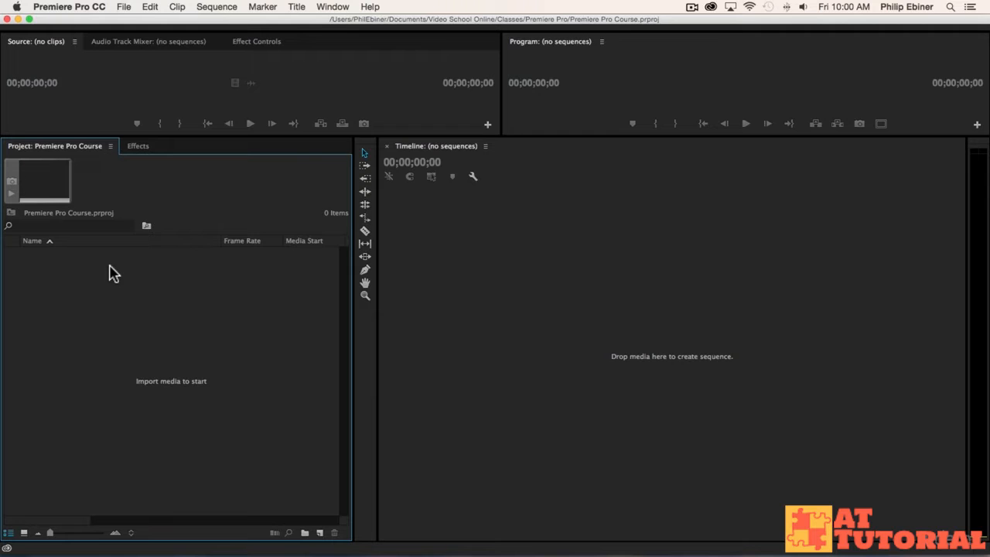
key(super+Tab)
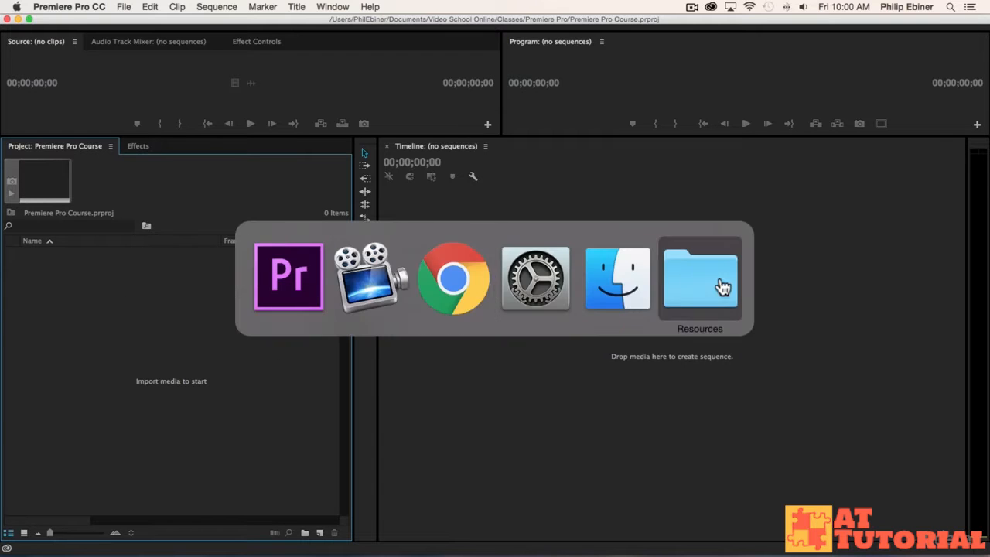
click(261, 292)
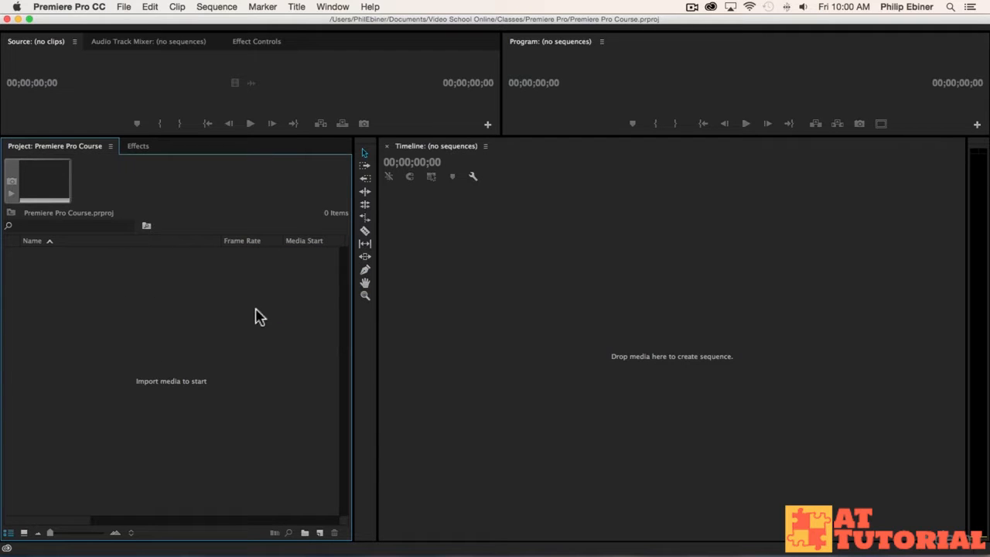
Start a media import, look through the subfolders of the Premiere Pro Resources folder, and open Video Clips.
double_click(171, 346)
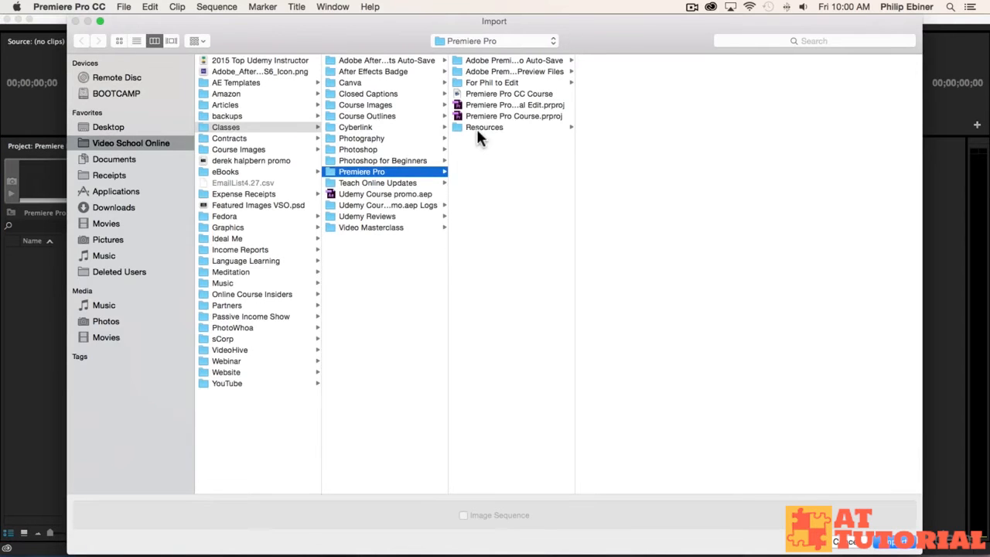
click(482, 126)
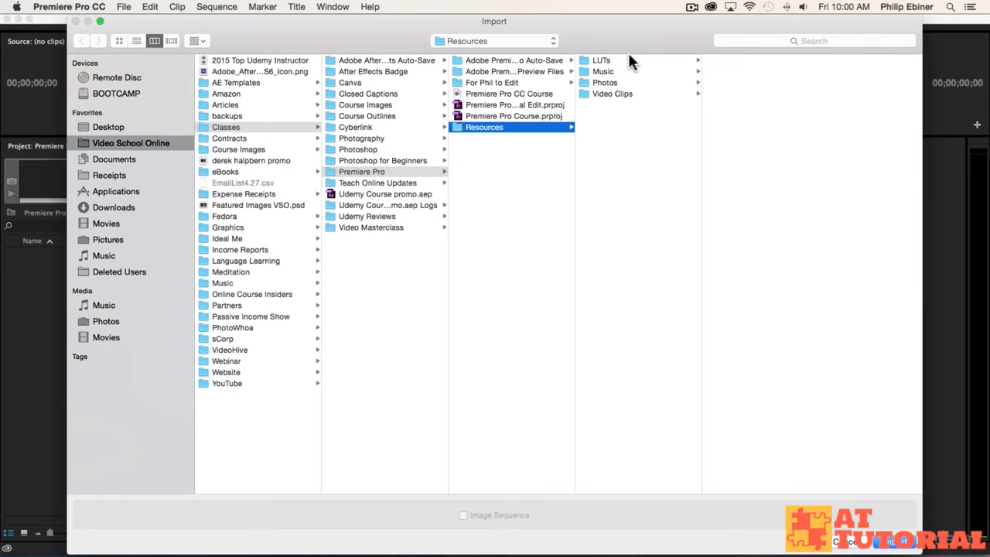
click(606, 93)
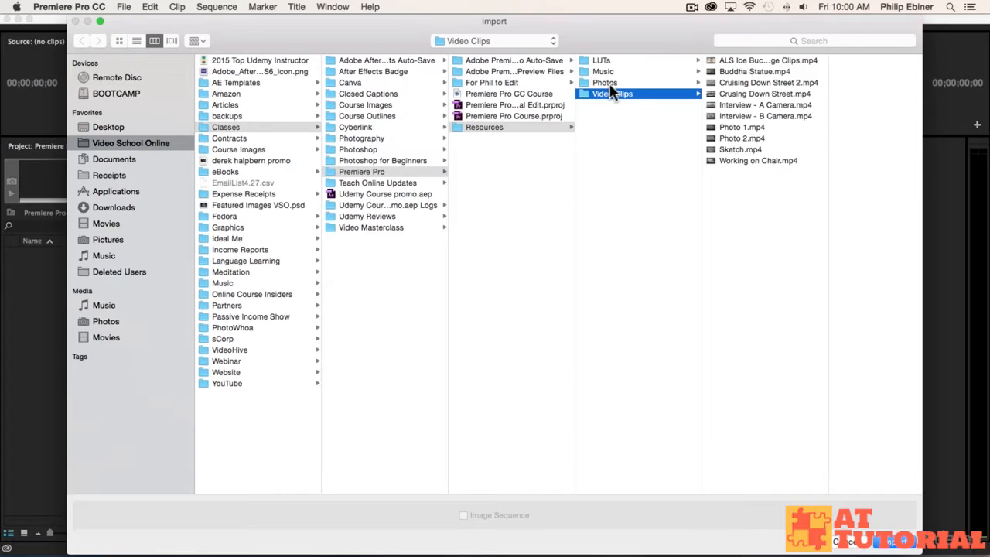
click(609, 86)
click(610, 71)
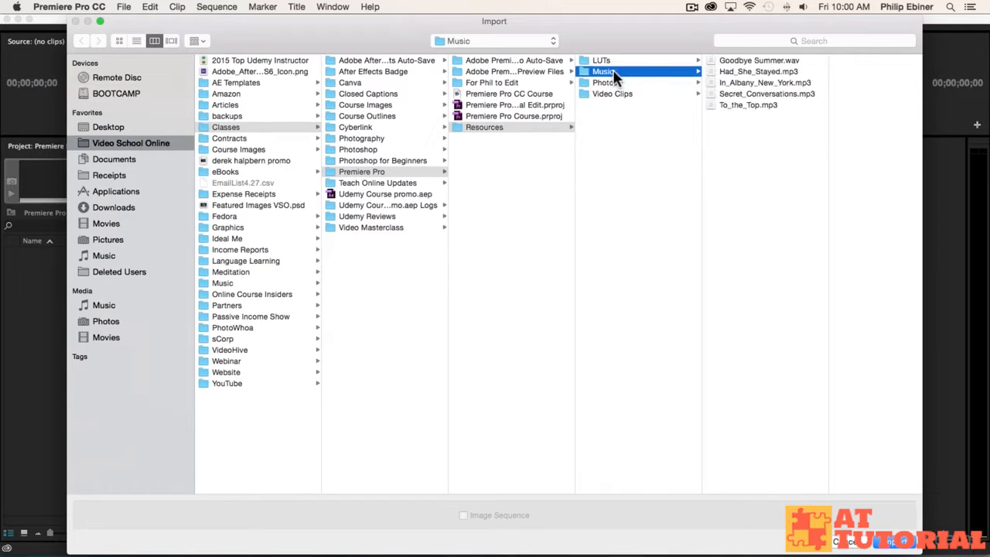
click(600, 62)
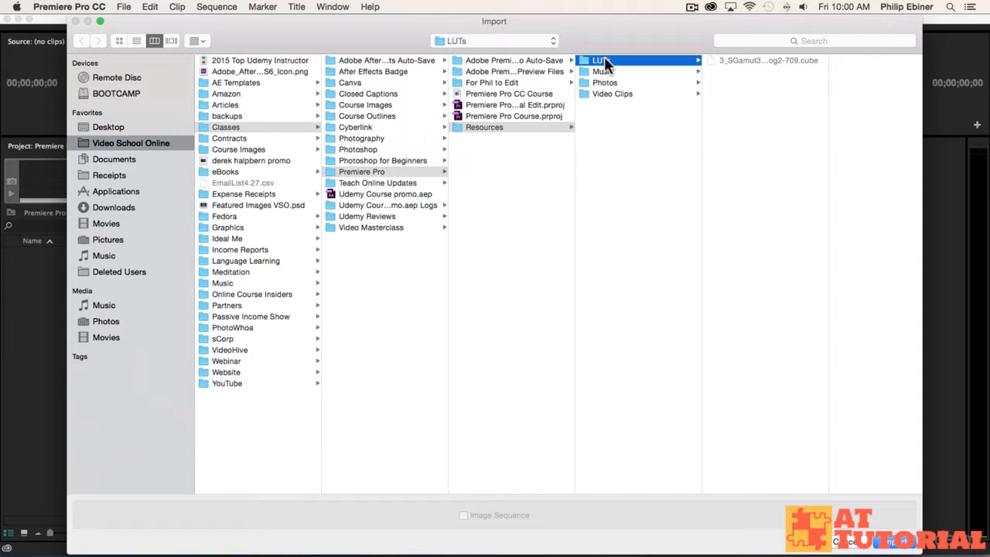
click(610, 93)
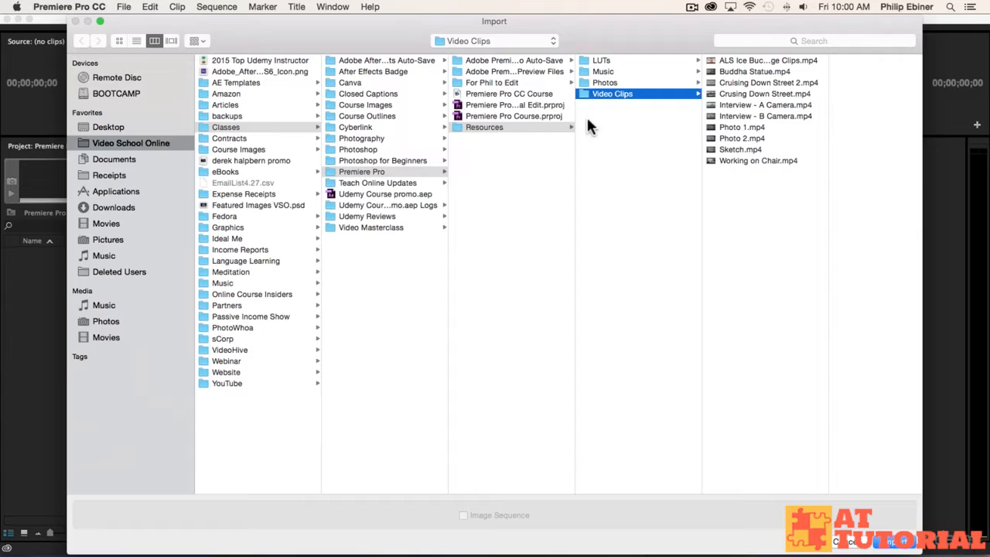
Select the whole range of clips from ALS Ice Bucket Challenge Clips.mp4 through Working on Chair.mp4, and clear the selection.
click(766, 106)
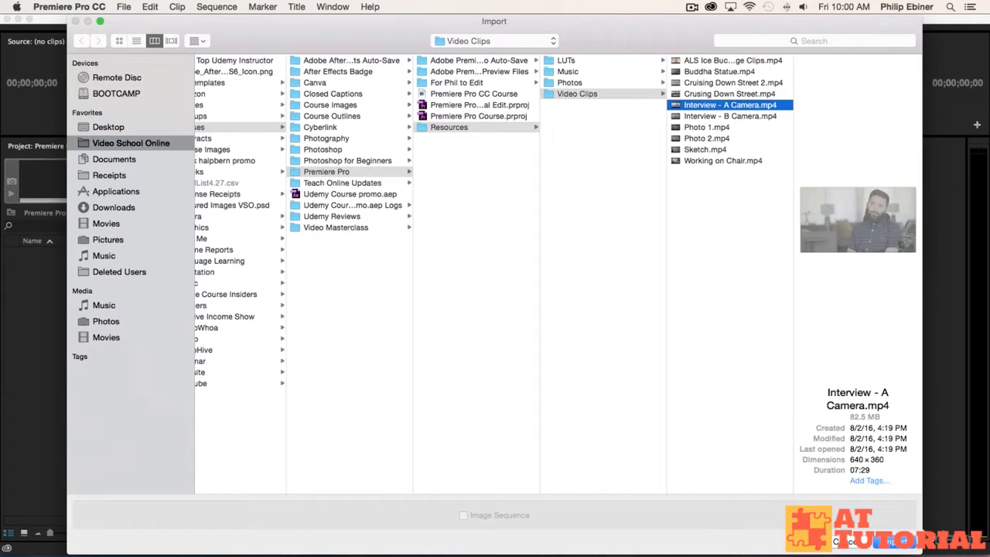
click(700, 60)
shift+click(721, 157)
click(715, 194)
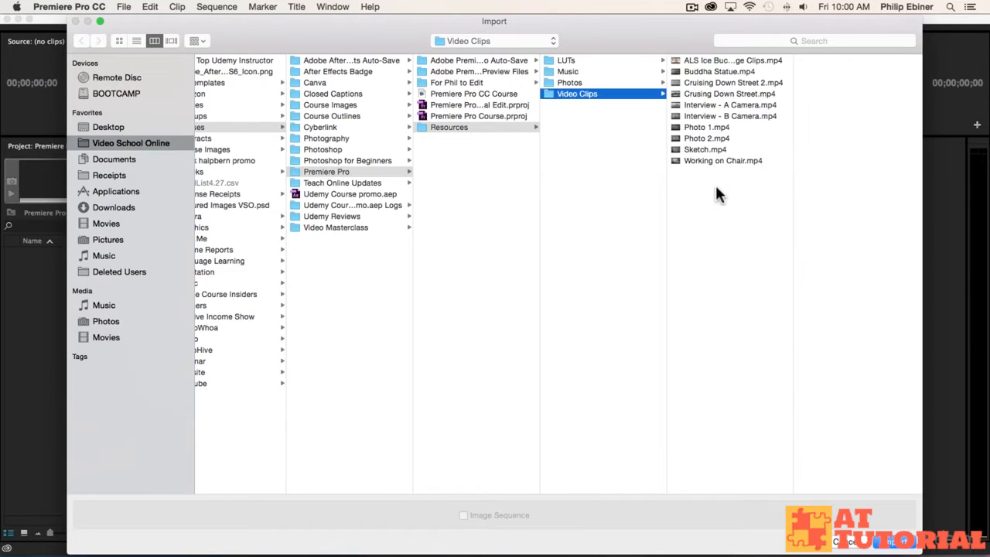
click(696, 60)
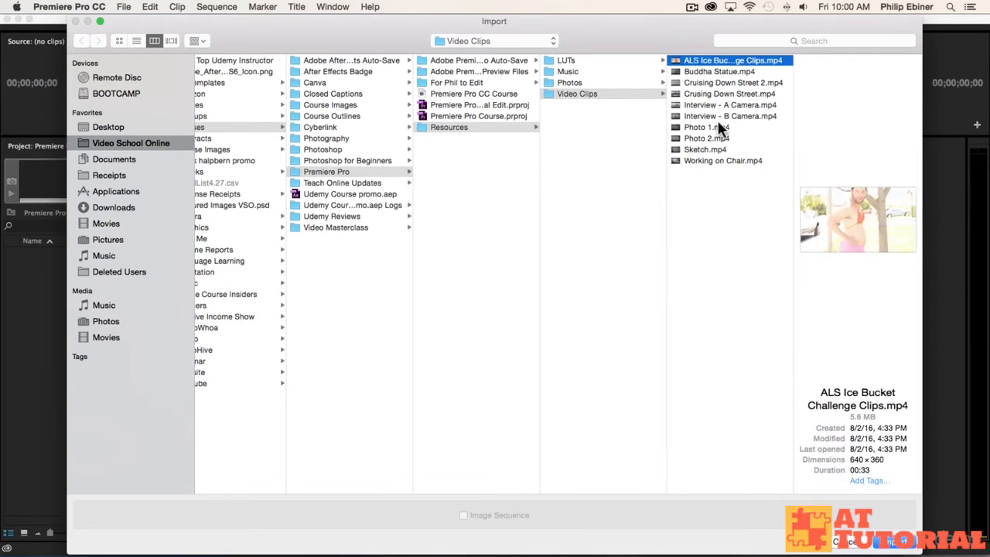
shift+click(709, 158)
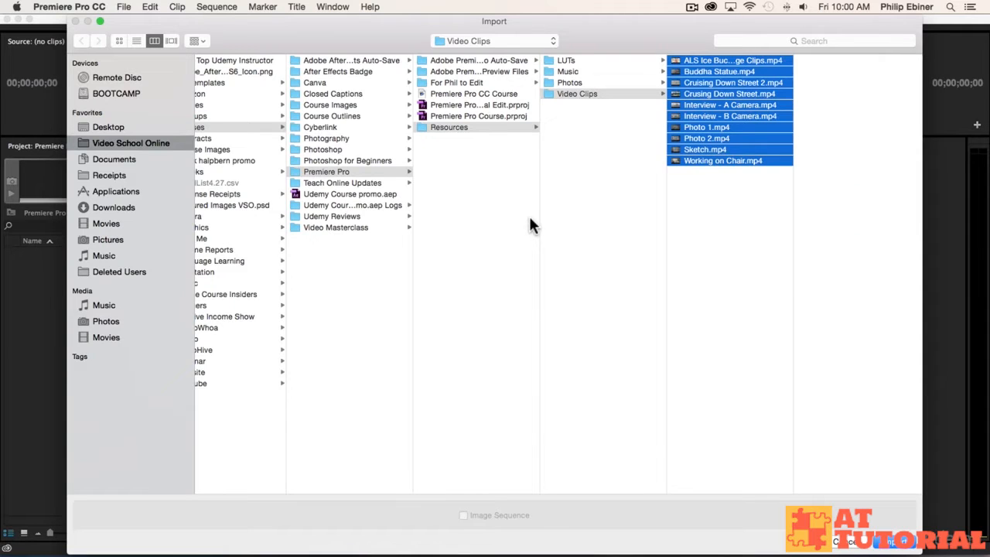
click(674, 265)
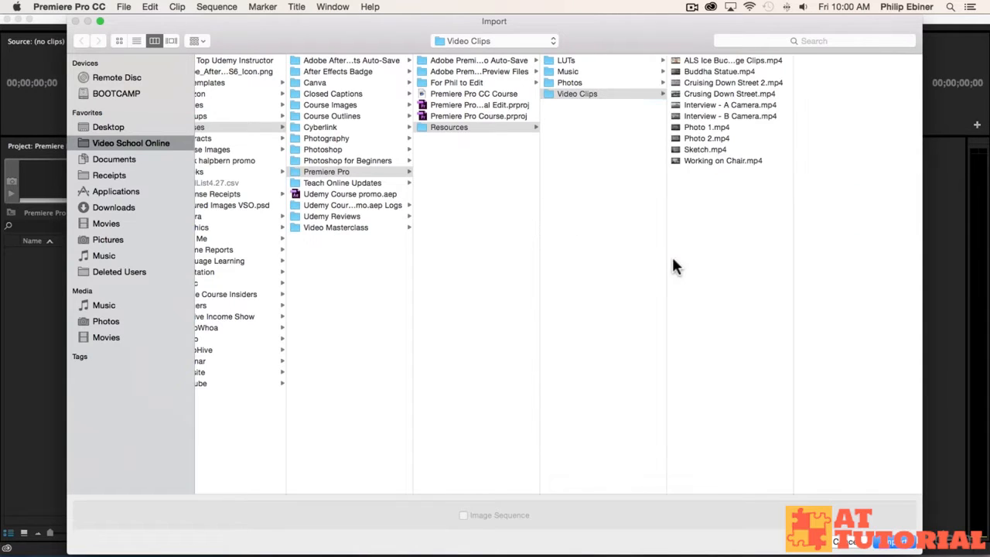
Select only the clips Interview - A Camera.mp4, Interview - B Camera.mp4, Sketch.mp4 and Working on Chair.mp4 together.
click(715, 102)
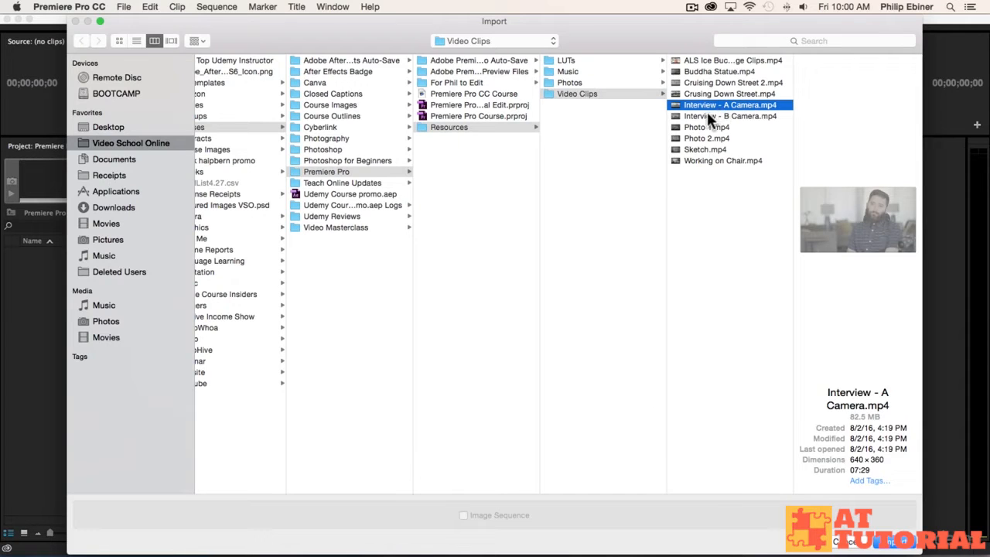
shift+click(706, 116)
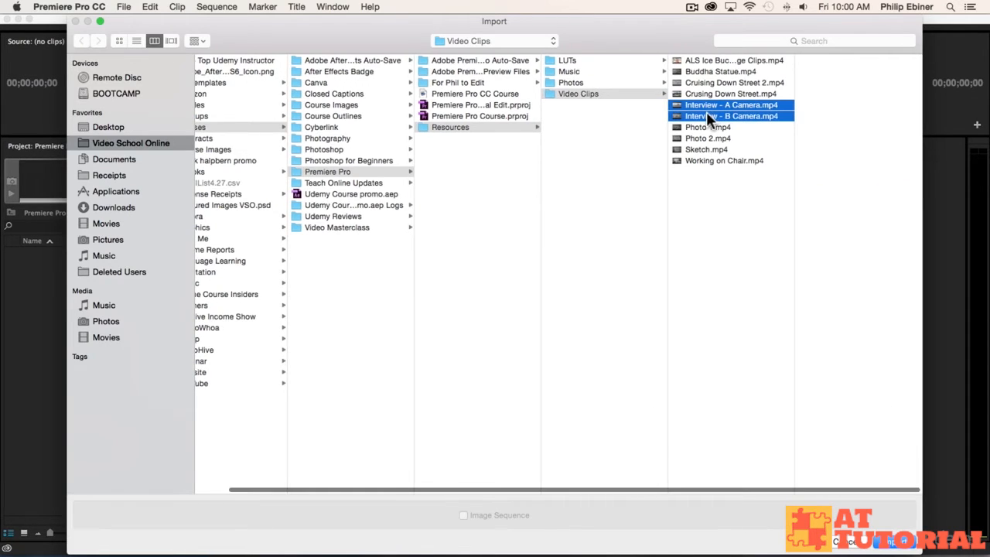
super+click(700, 150)
super+click(702, 161)
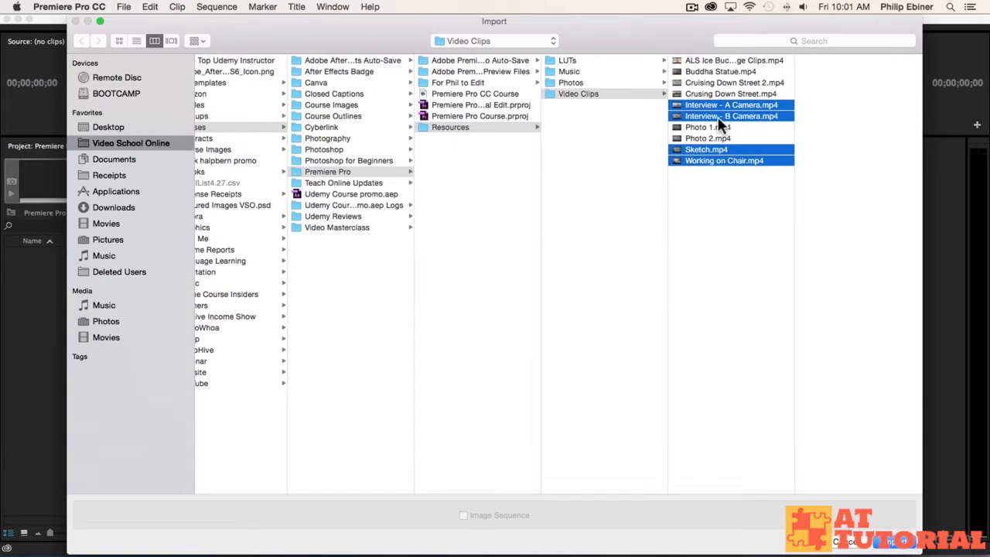
Select all ten clips in the Video Clips folder and import them into the project.
click(706, 59)
shift+click(711, 159)
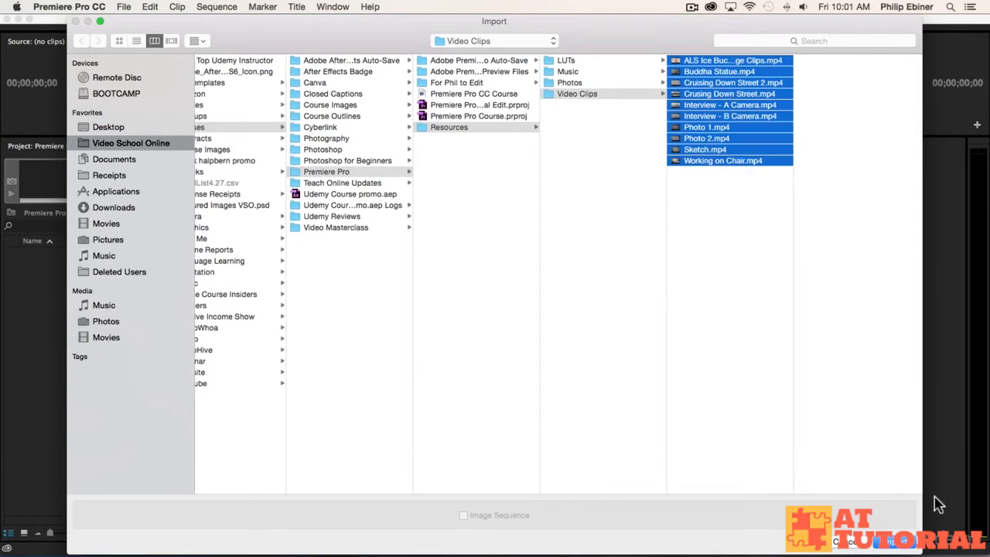
click(895, 541)
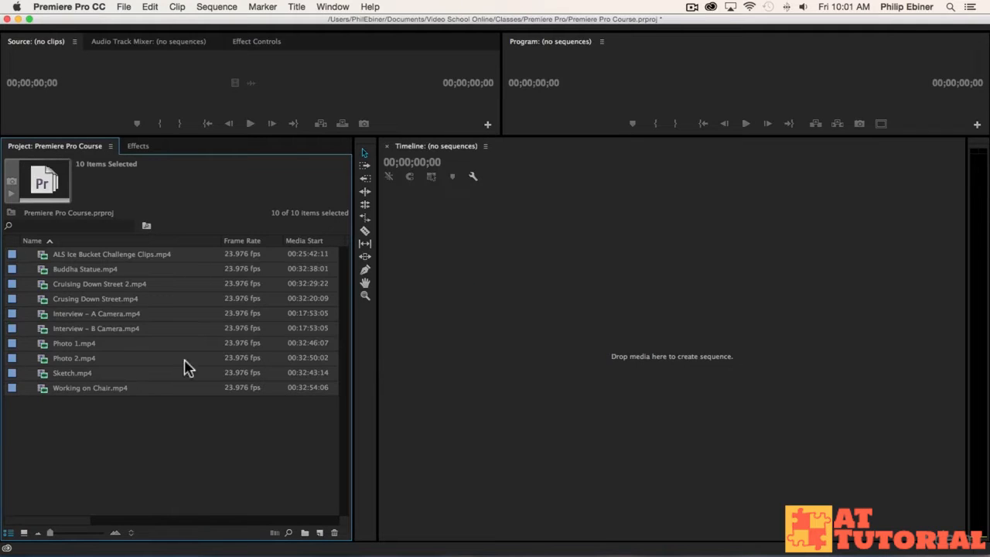
Create a new bin named Video at the root of the project.
click(131, 428)
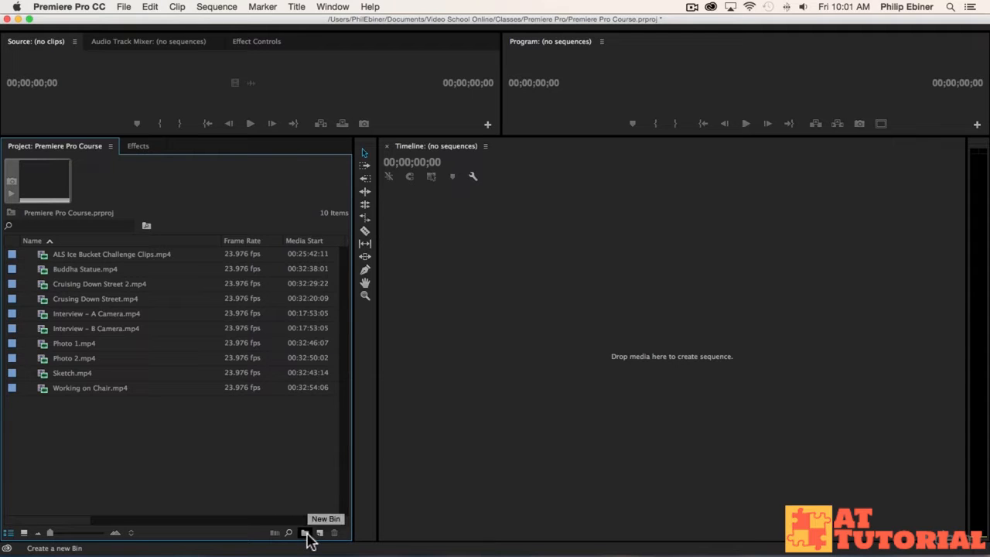
right_click(54, 447)
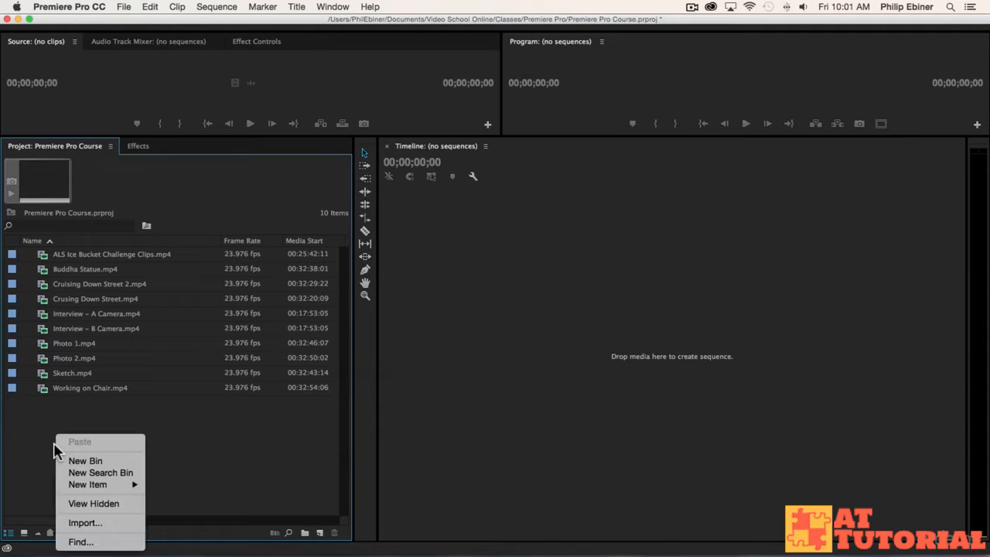
click(231, 429)
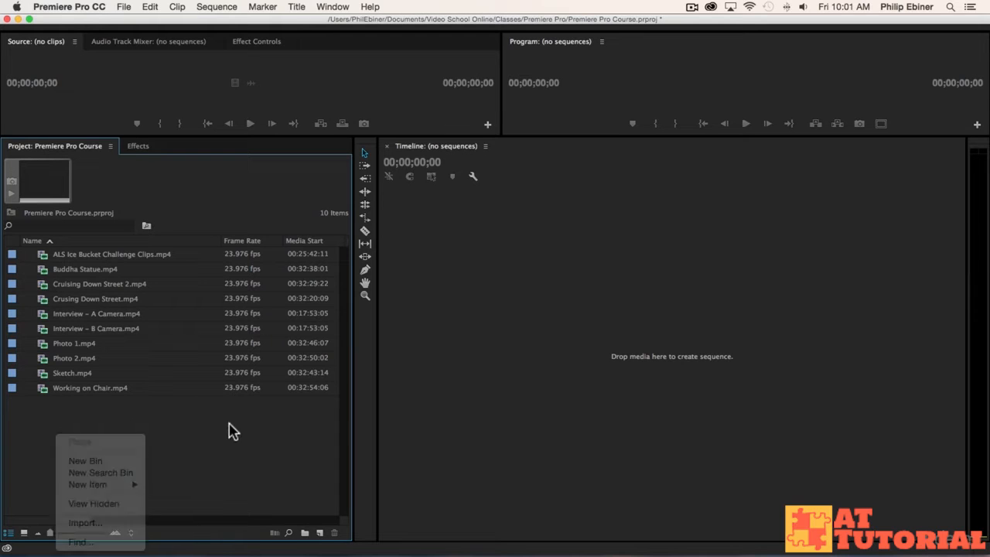
key(super+b)
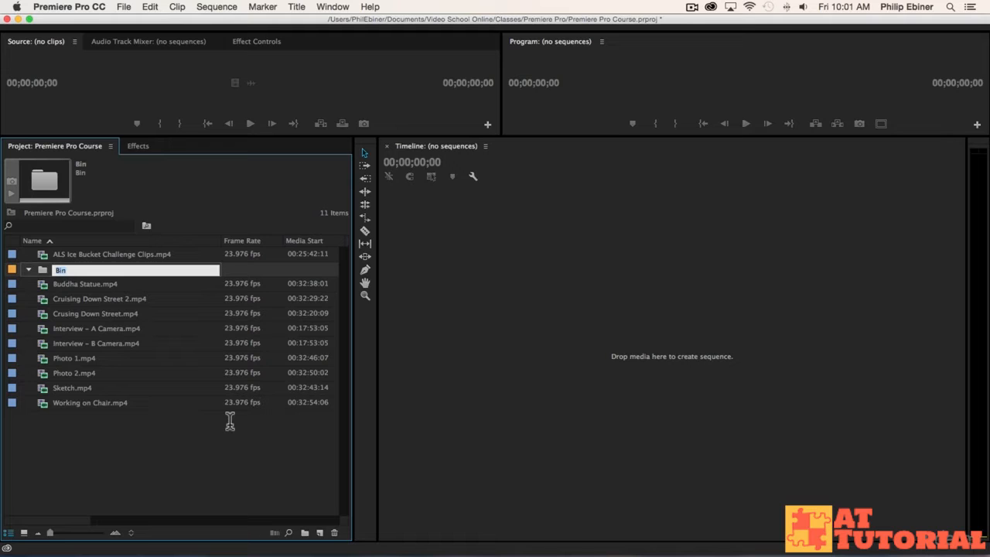
text(Video)
key(Tab)
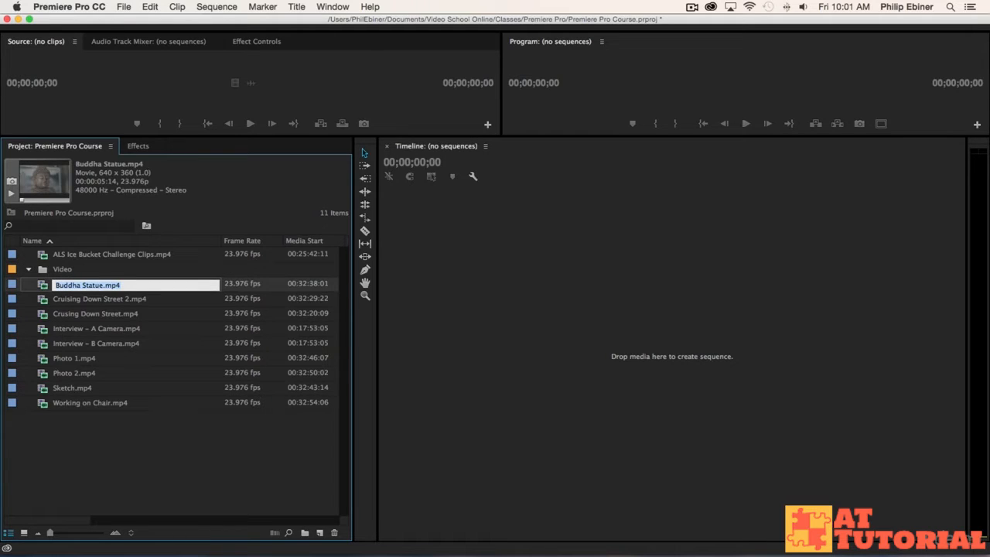
click(76, 268)
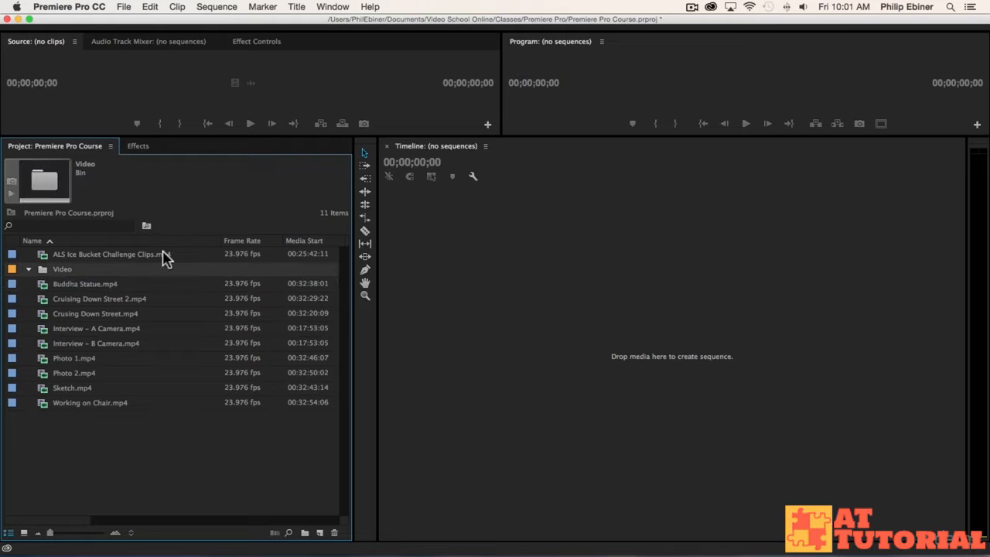
Move all the imported video clips into the Video bin.
click(105, 285)
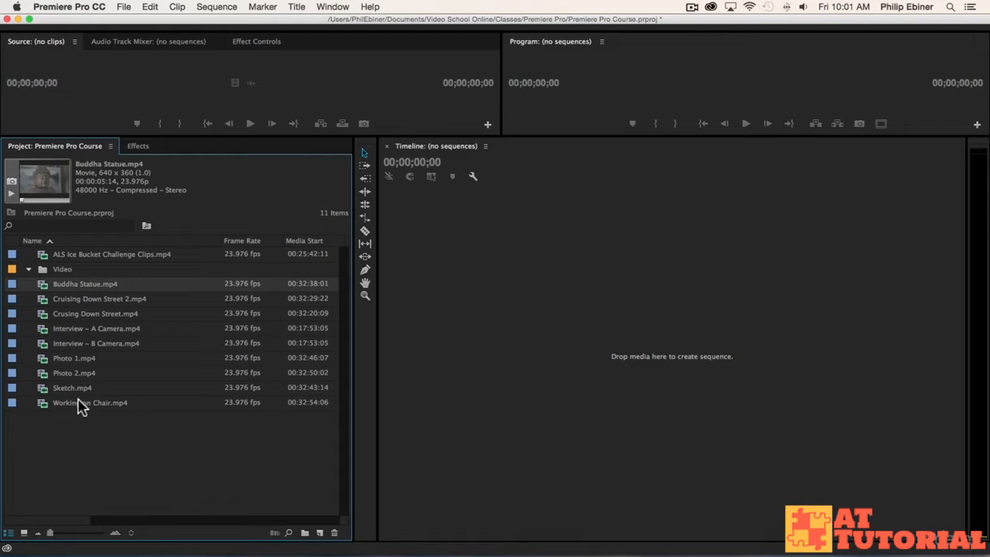
shift+click(83, 403)
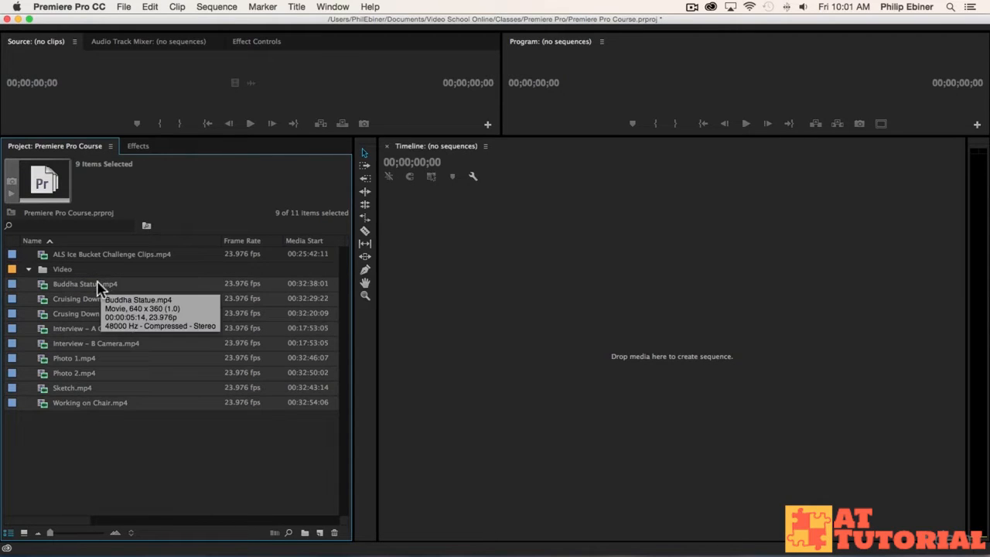
drag(66, 285, 56, 269)
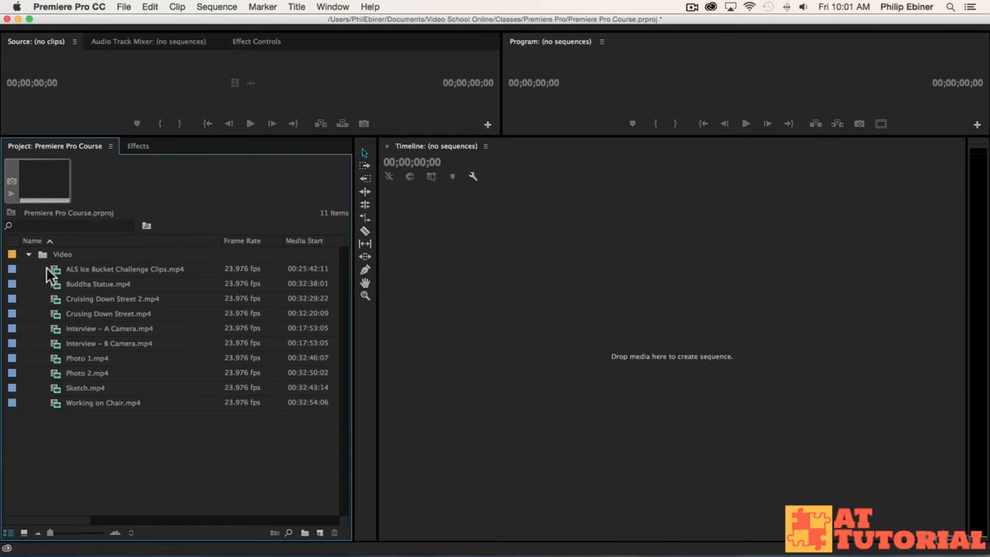
Expand and collapse the Video bin to check its contents, leaving it collapsed.
click(28, 255)
click(28, 255)
click(27, 255)
click(28, 255)
click(27, 255)
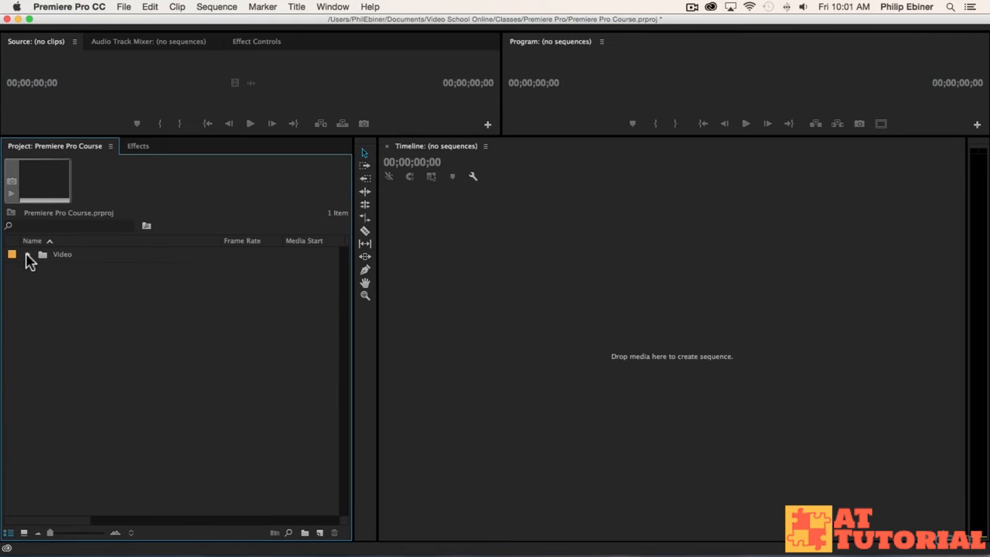
click(28, 255)
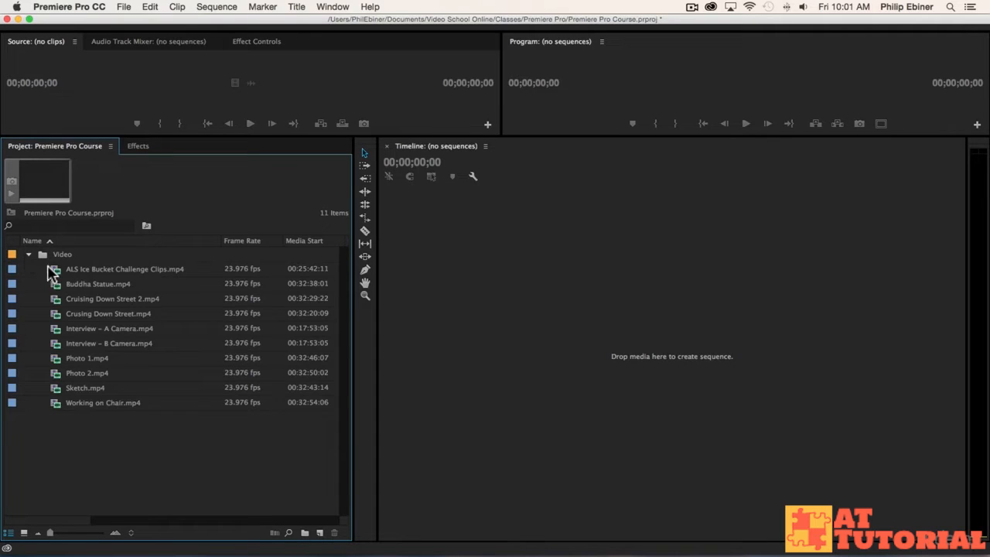
click(28, 255)
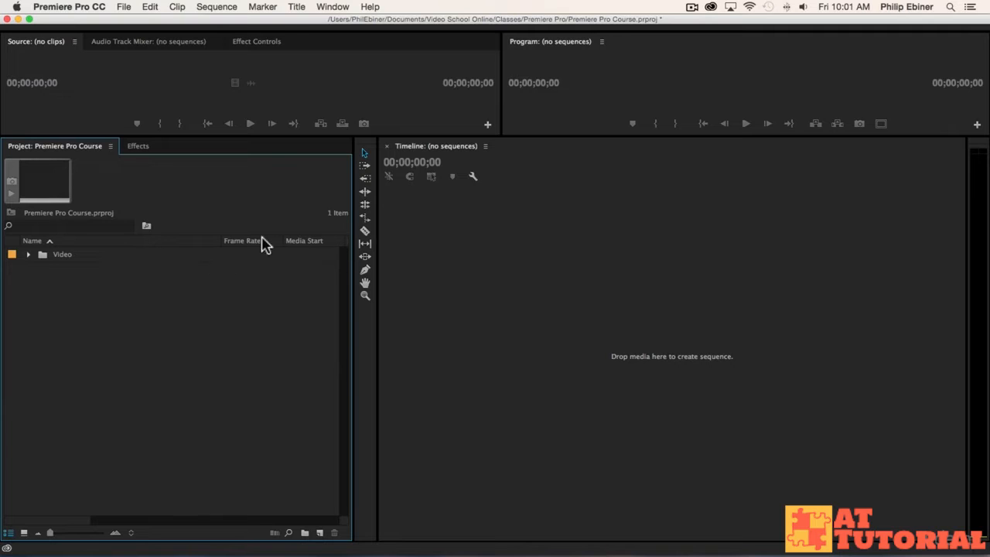
Switch to Finder, open the course's Resources folder and import its Photos folder into the Premiere Pro project as a bin.
key(super+Tab)
key(super+Tab)
key(super+Tab)
key(super+Tab)
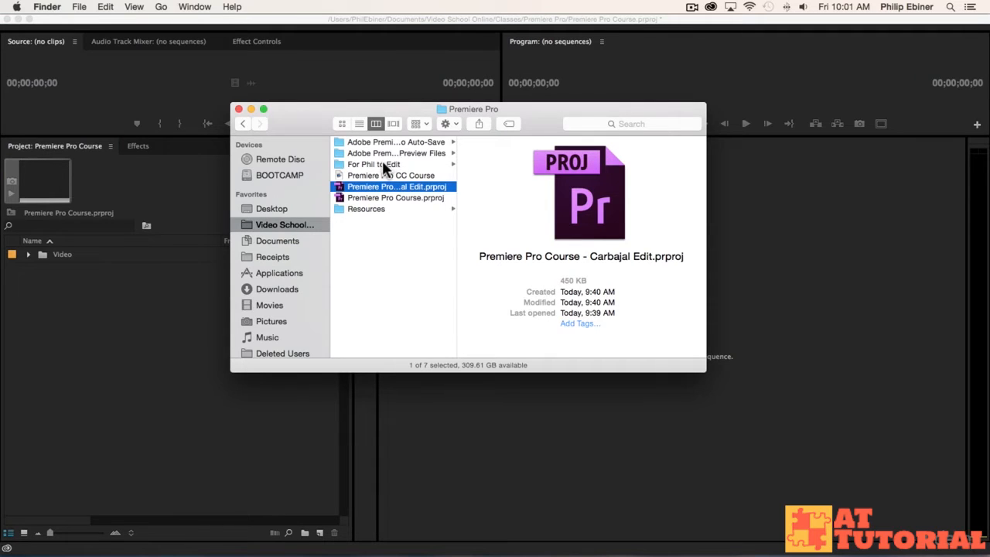
key(super+Tab)
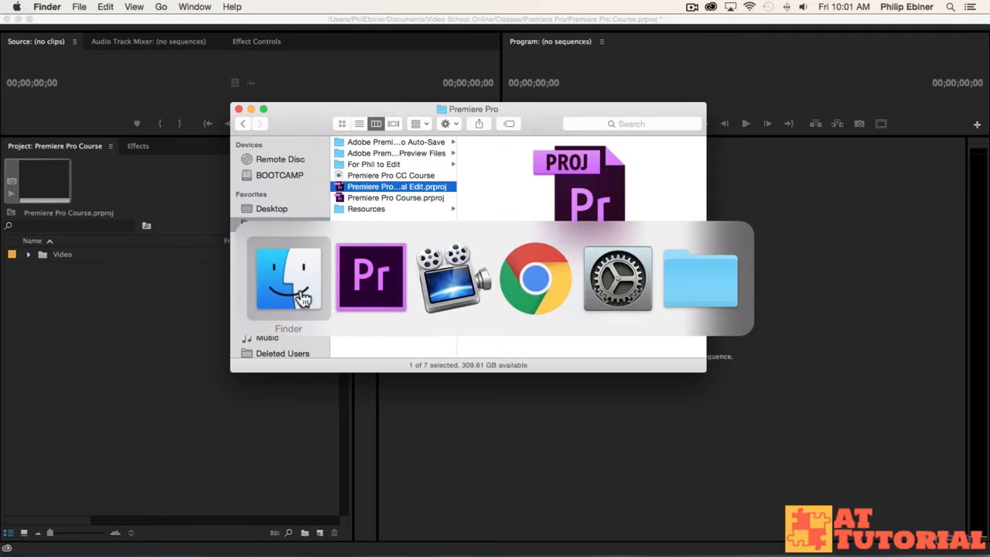
key(super+Tab)
click(254, 288)
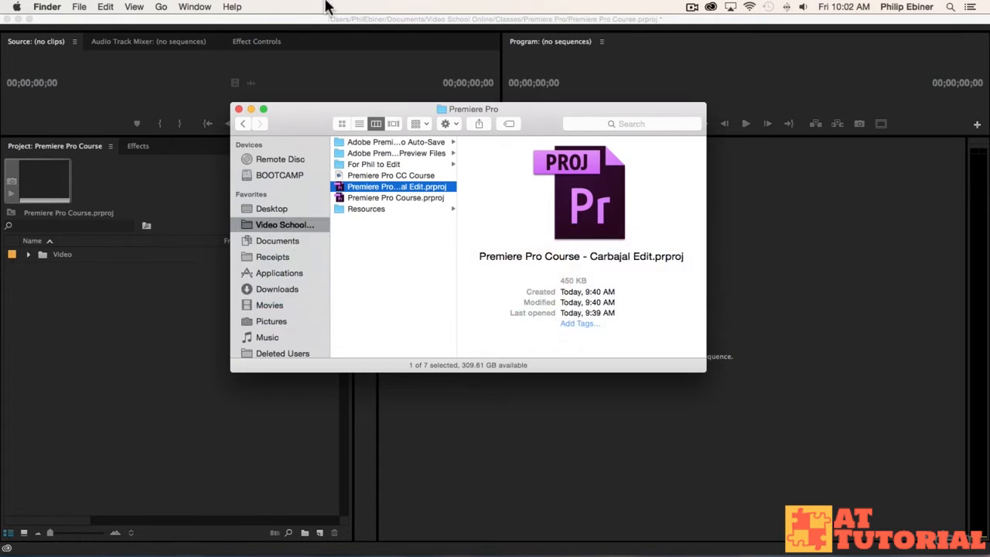
click(398, 210)
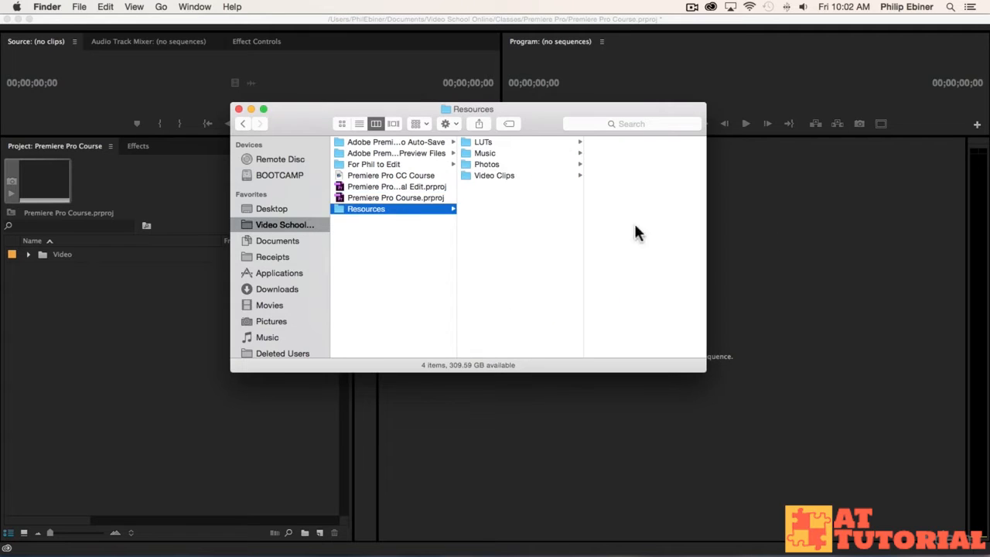
click(491, 175)
click(479, 164)
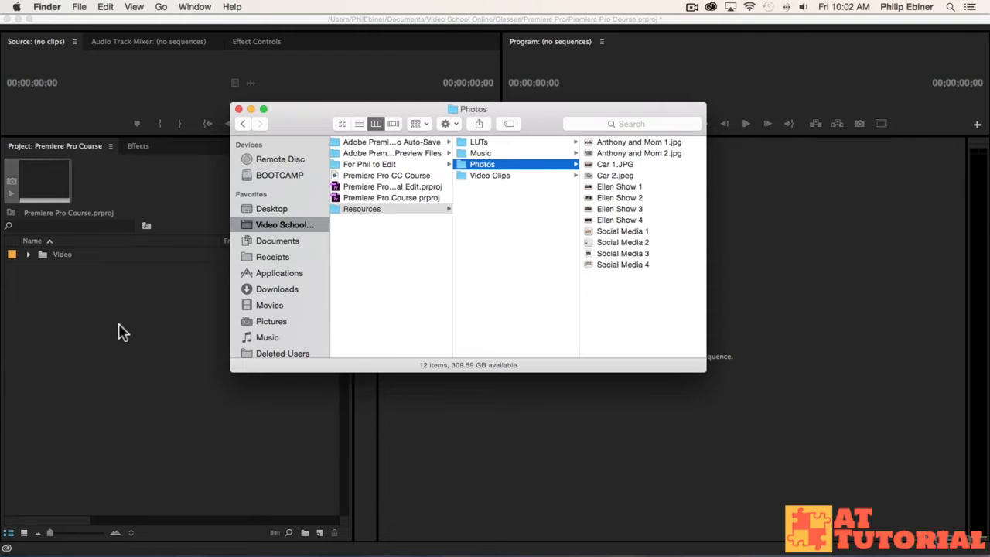
click(67, 321)
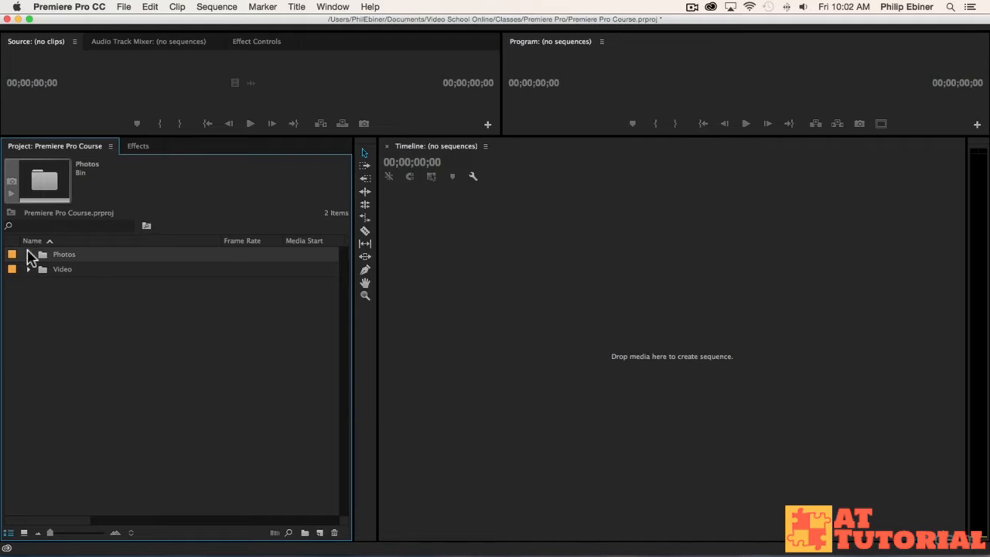
Import the Music folder from Finder into the project, then expand the Music bin to check its tracks and collapse it.
key(super+Tab)
drag(480, 153, 61, 342)
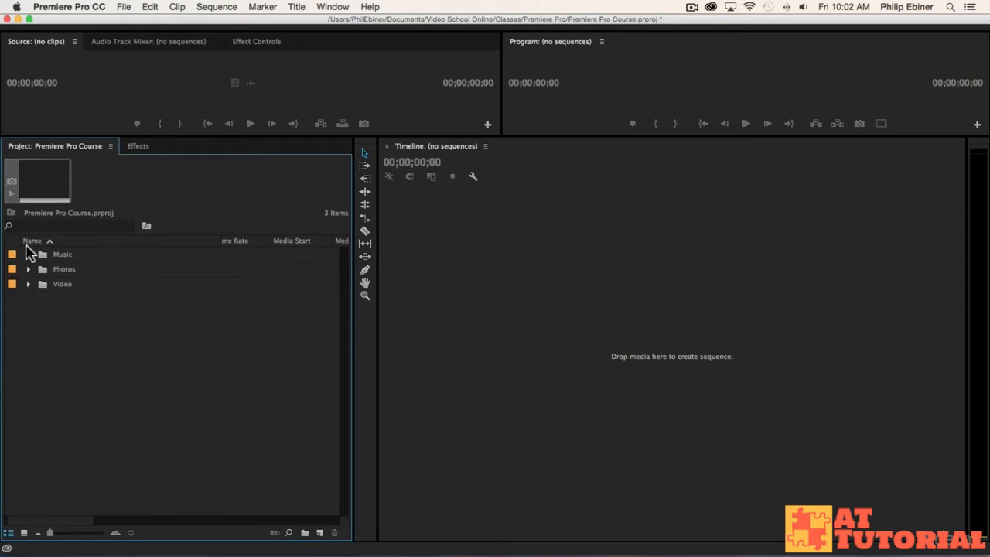
click(28, 254)
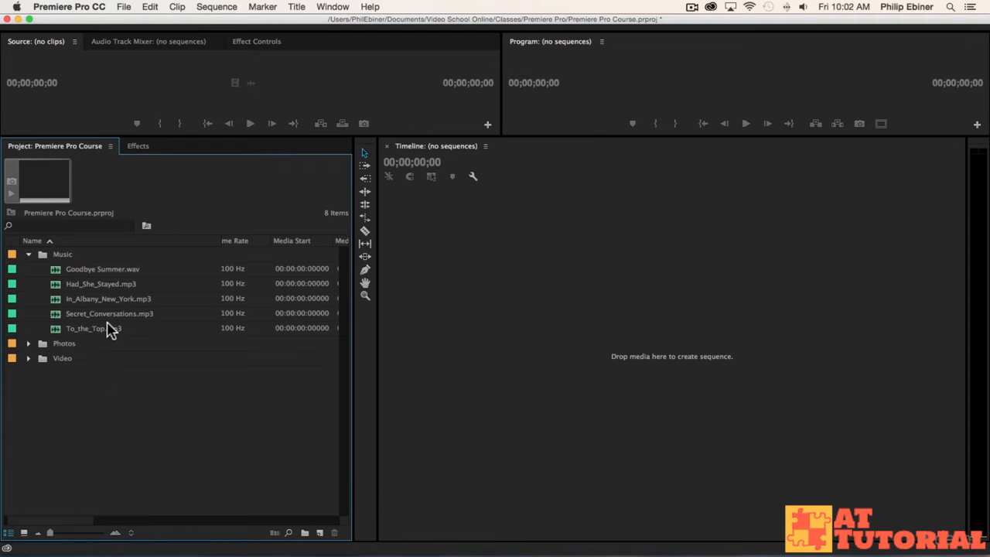
click(29, 254)
Look at the contents of the LUTs folder in Finder and return to the Premiere Pro project.
key(super+Tab)
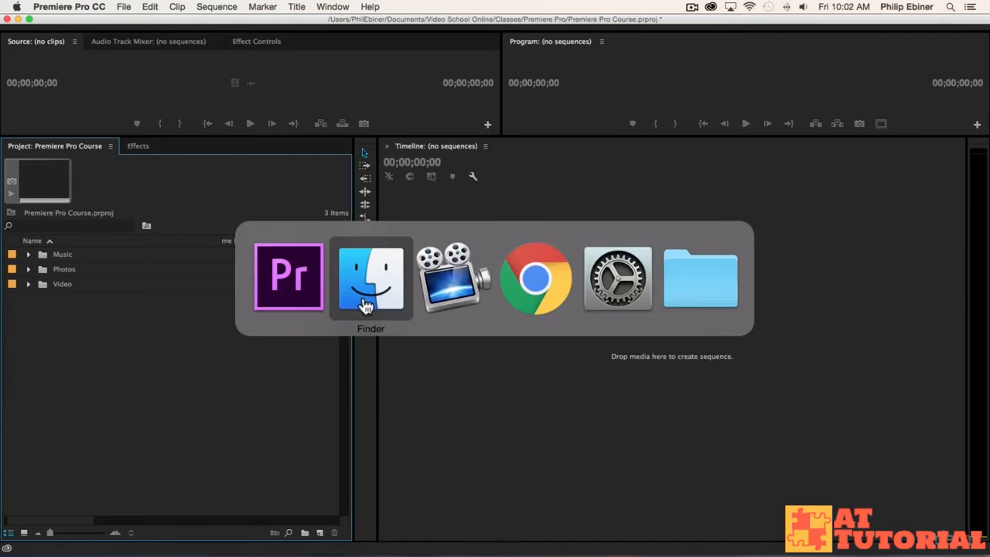
click(477, 142)
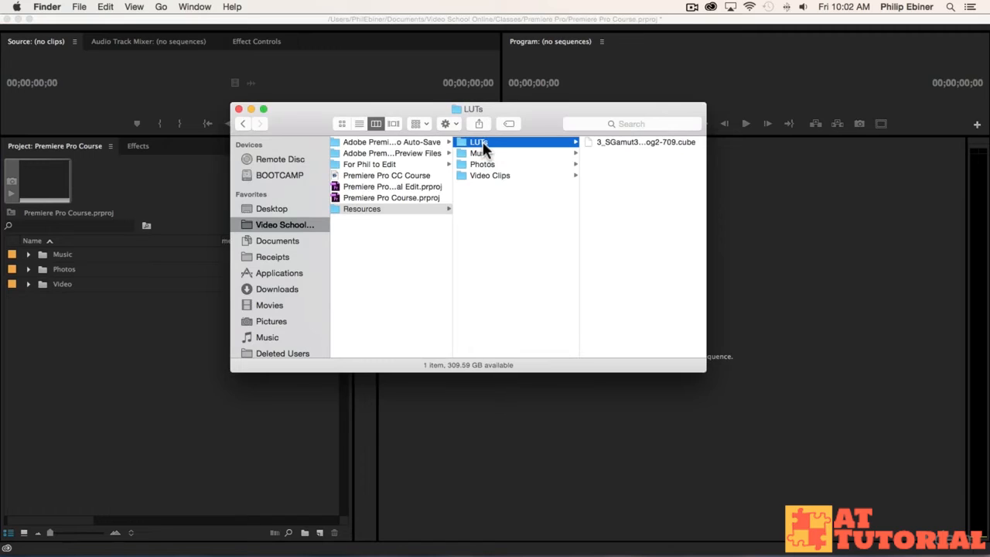
click(149, 362)
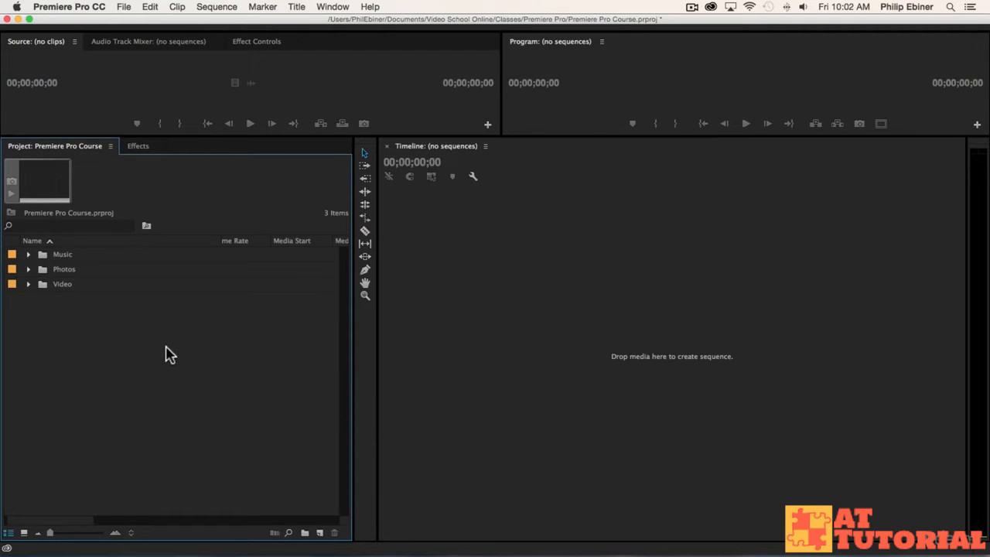
Create a new bin named broll inside the Video bin.
click(29, 284)
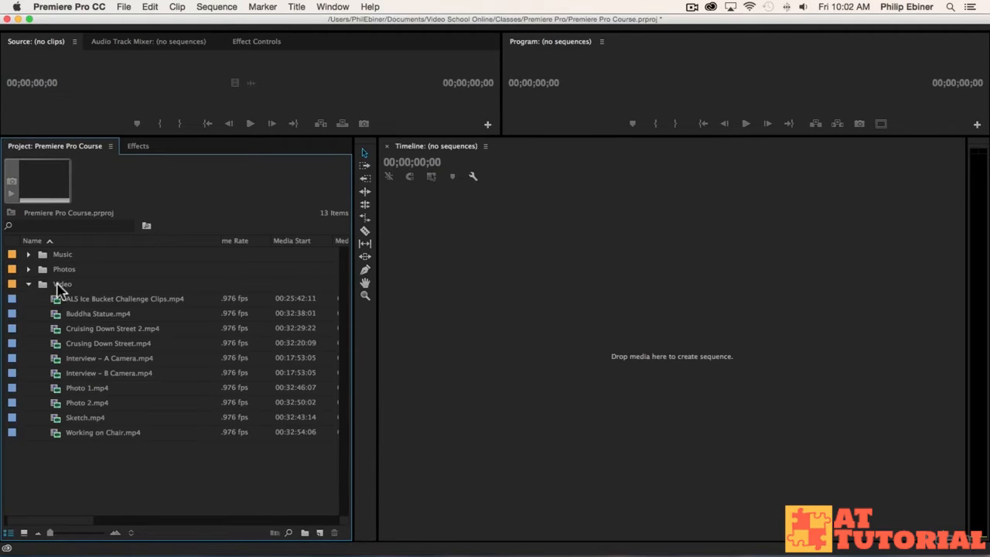
click(58, 285)
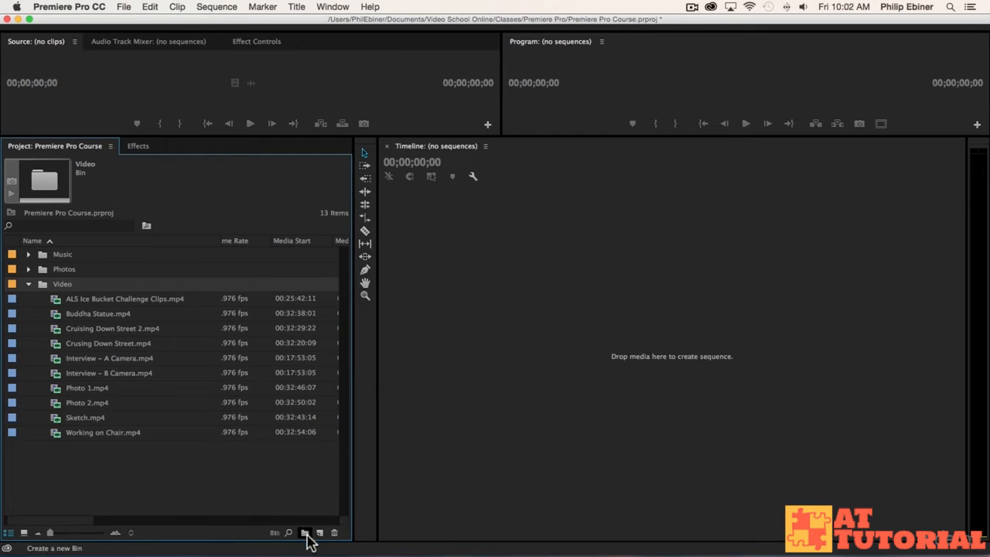
click(305, 532)
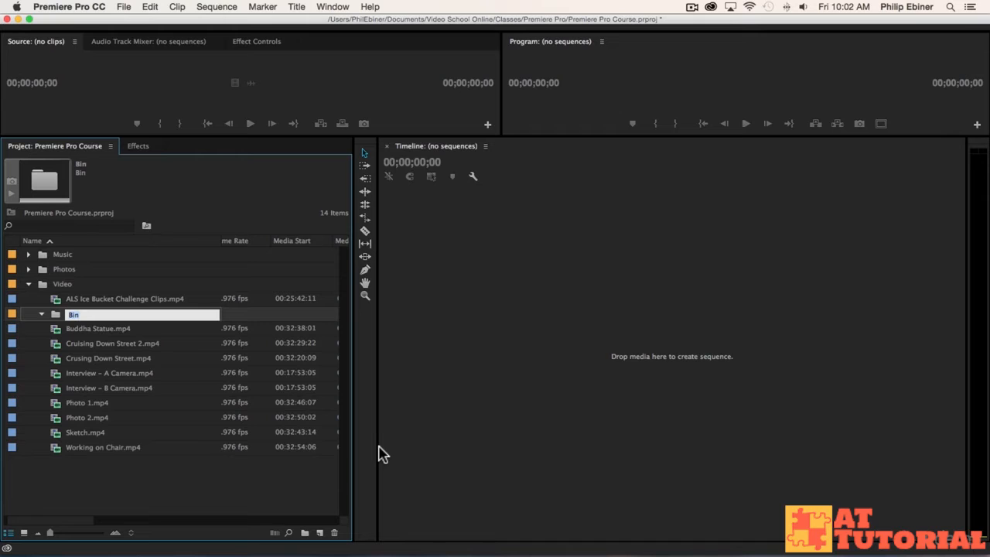
text(broll)
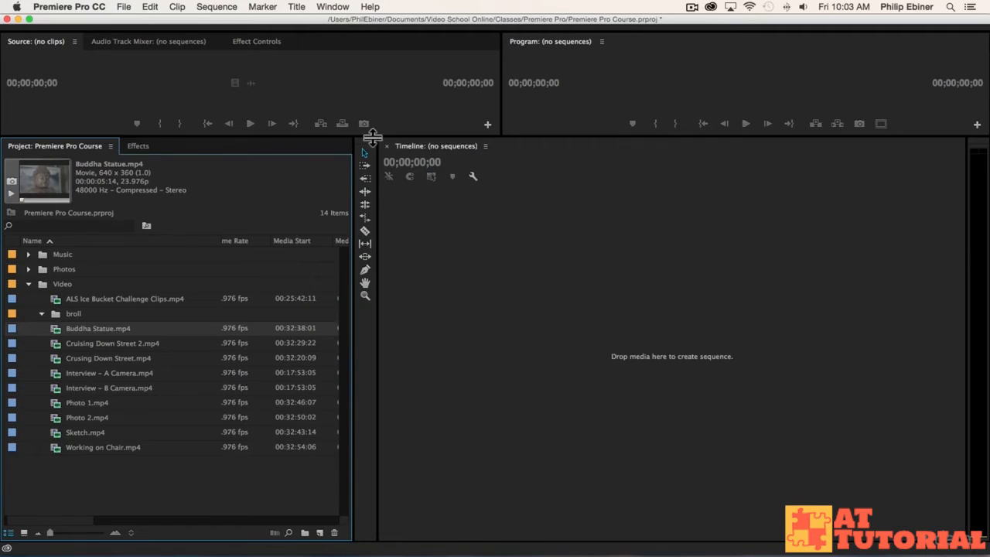
Enlarge the monitor area and preview the Interview A Camera and B Camera clips, scrubbing partway through the B Camera clip.
drag(371, 138, 431, 282)
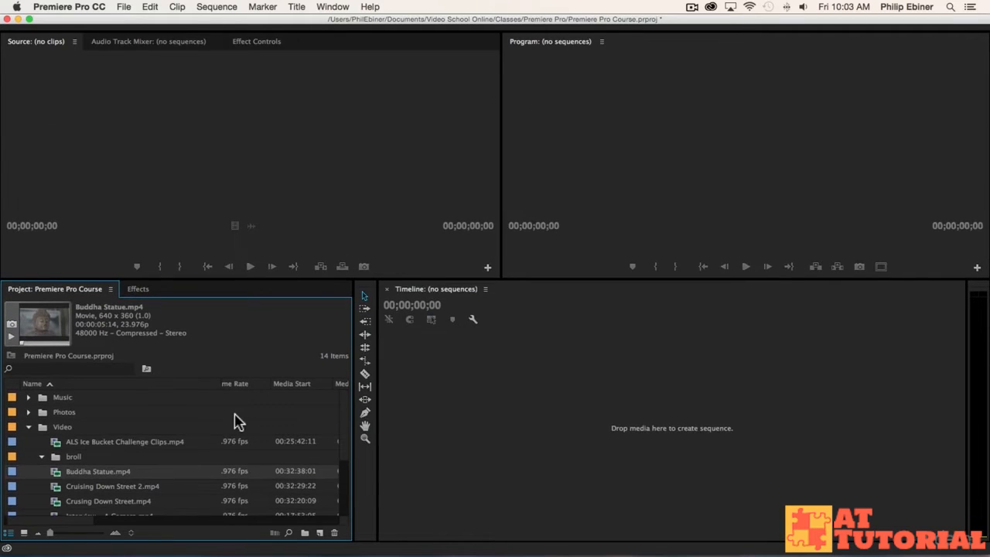
scroll(236, 422, down, 3)
double_click(108, 442)
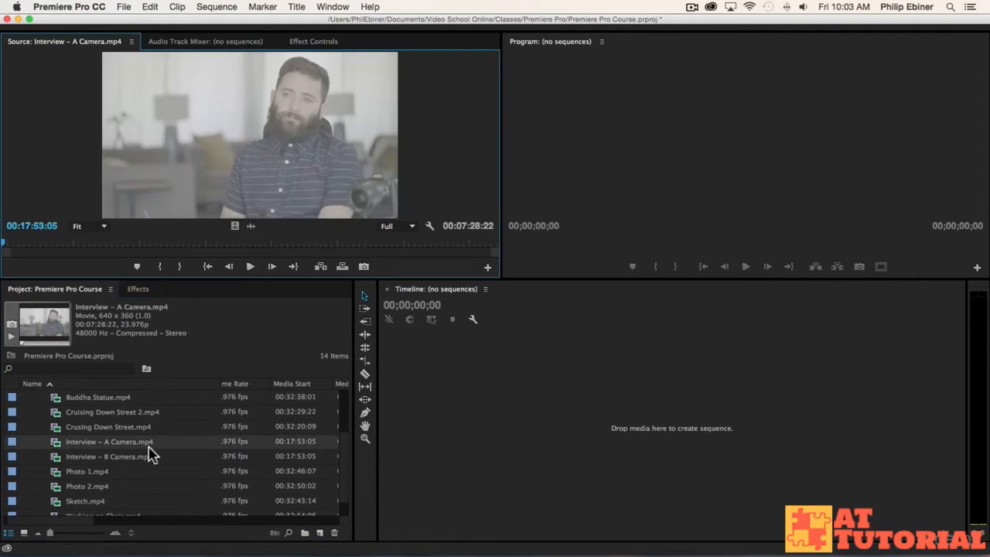
double_click(126, 457)
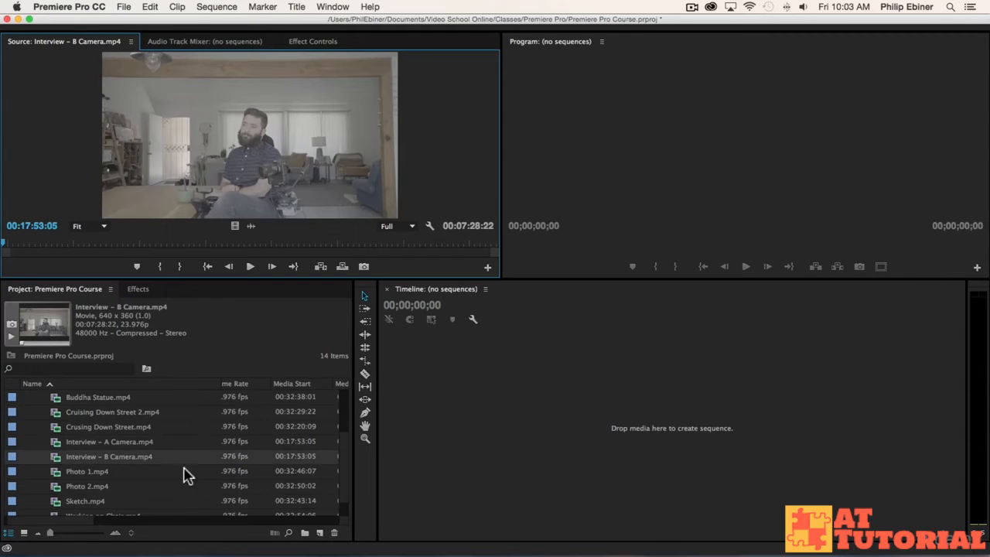
drag(129, 246, 245, 243)
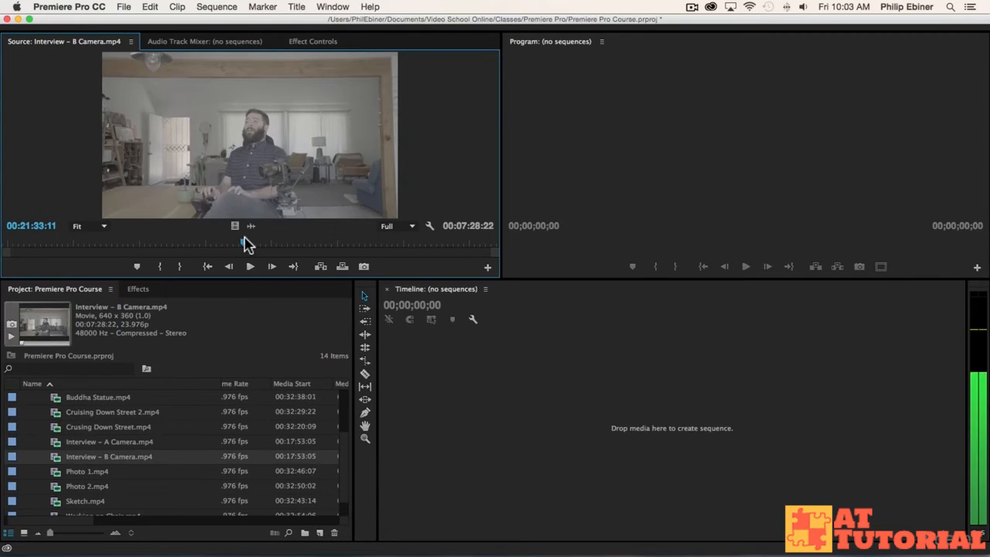
Open Cruising Down Street 2.mp4 in the Source monitor and play part of it.
scroll(98, 442, up, 3)
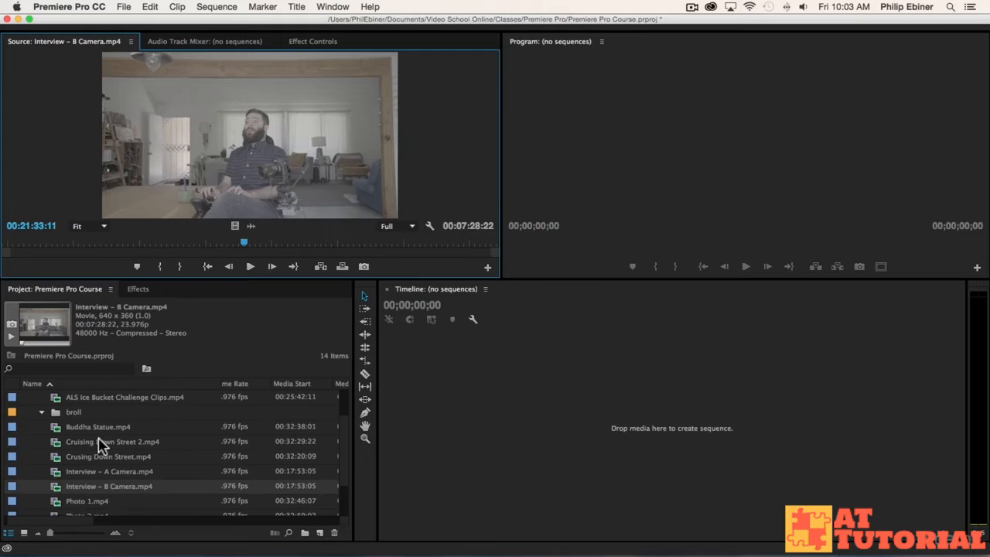
scroll(98, 442, down, 1)
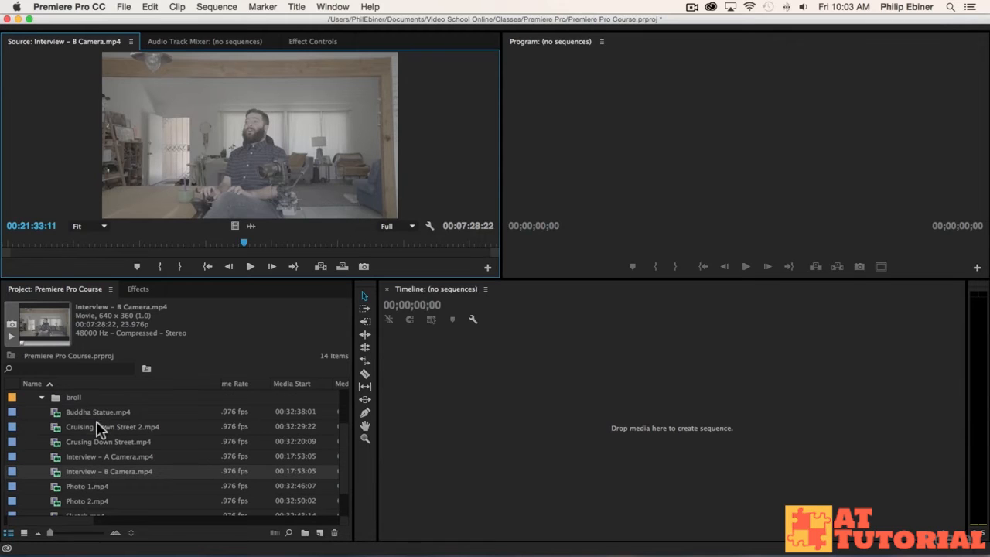
double_click(98, 427)
click(250, 266)
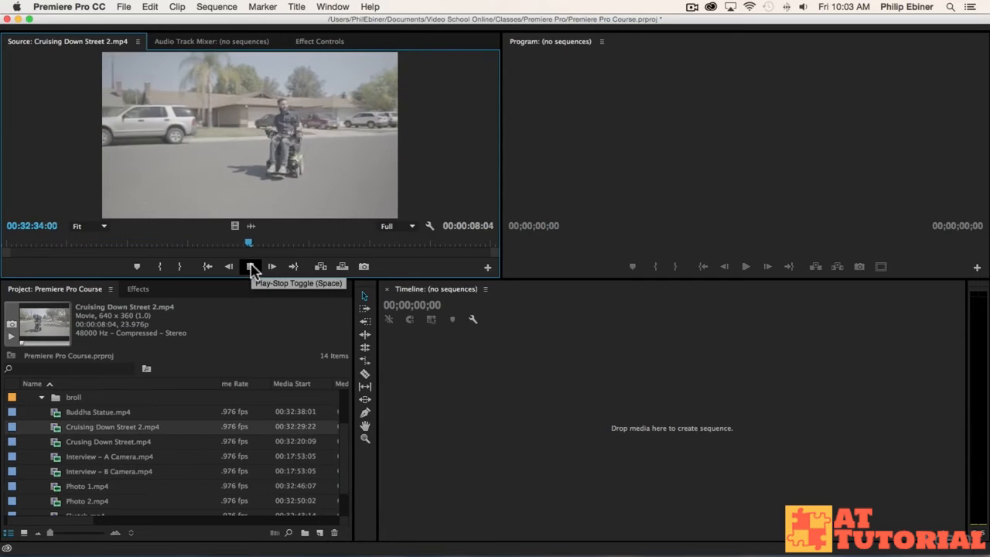
click(250, 266)
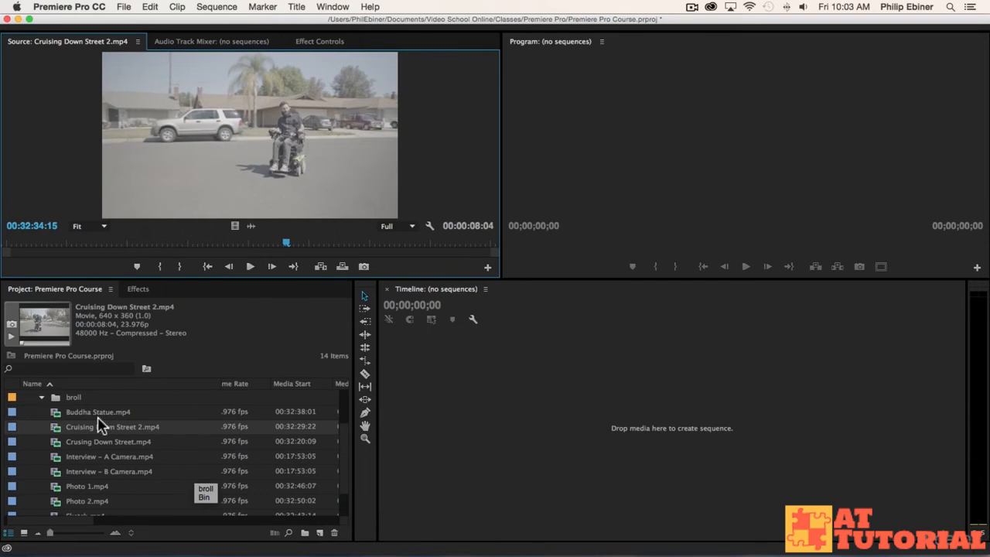
Move the ALS Ice Bucket Challenge, Buddha Statue and both street cruising clips into the broll bin.
scroll(108, 413, up, 2)
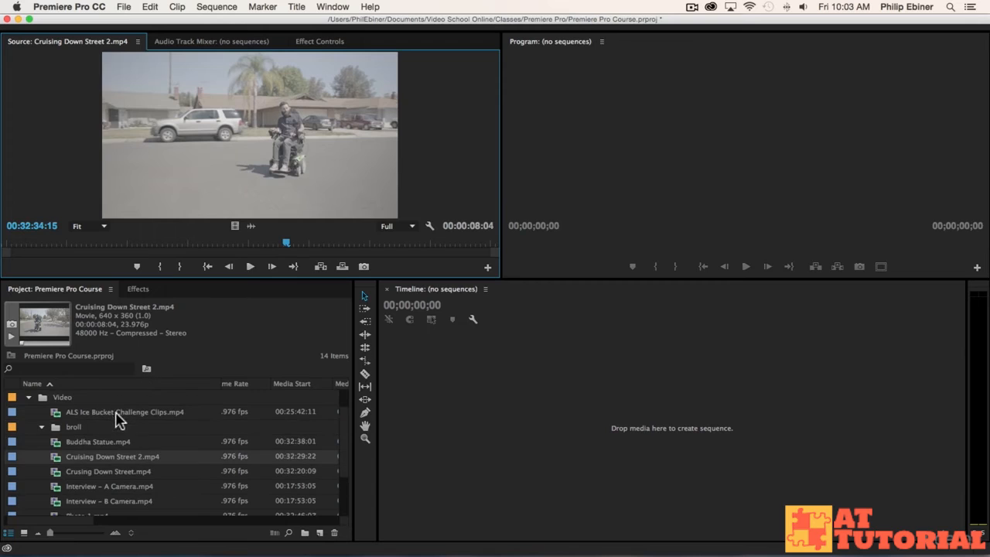
click(106, 470)
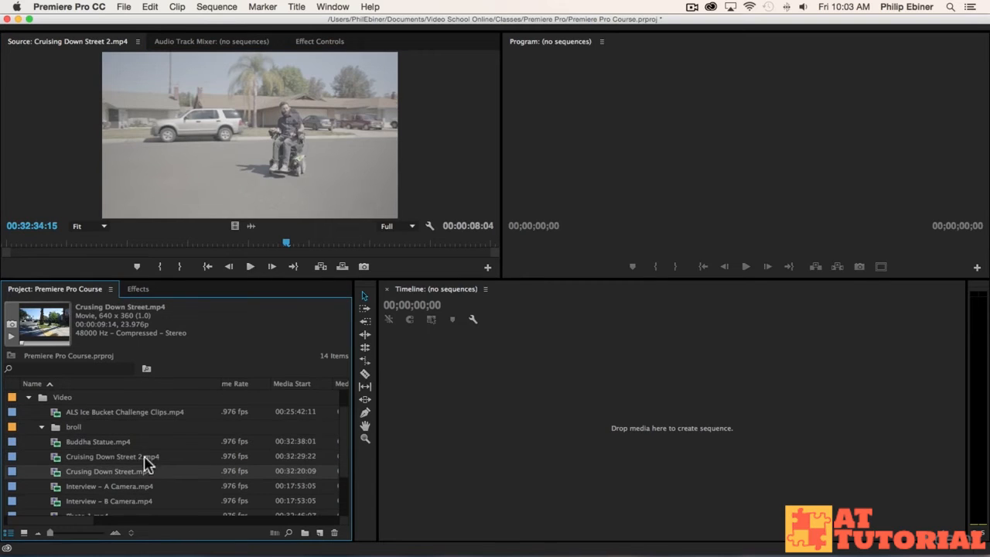
shift+click(102, 442)
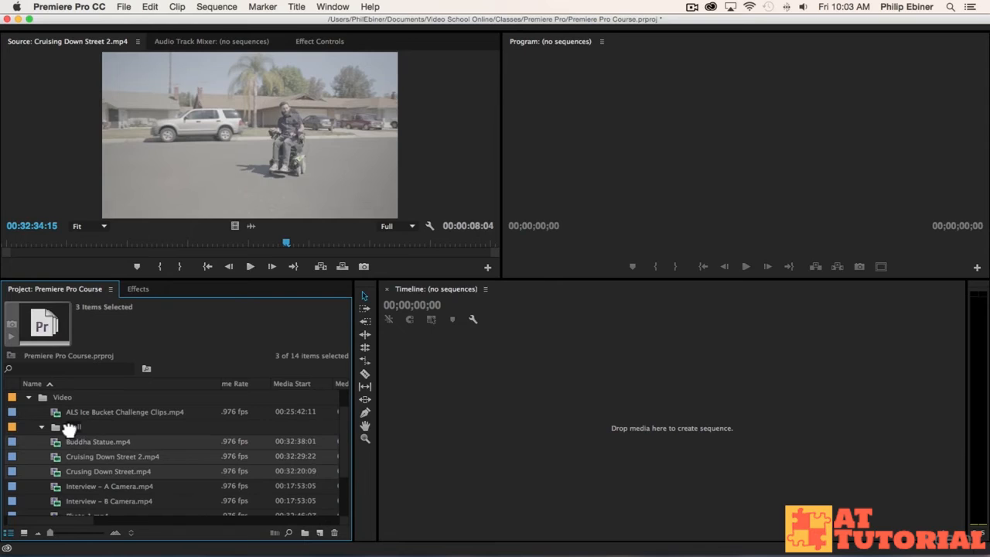
drag(70, 429, 72, 426)
Move the Photo 1, Photo 2, Sketch and Working on Chair clips into the broll bin and collapse it.
scroll(122, 447, down, 4)
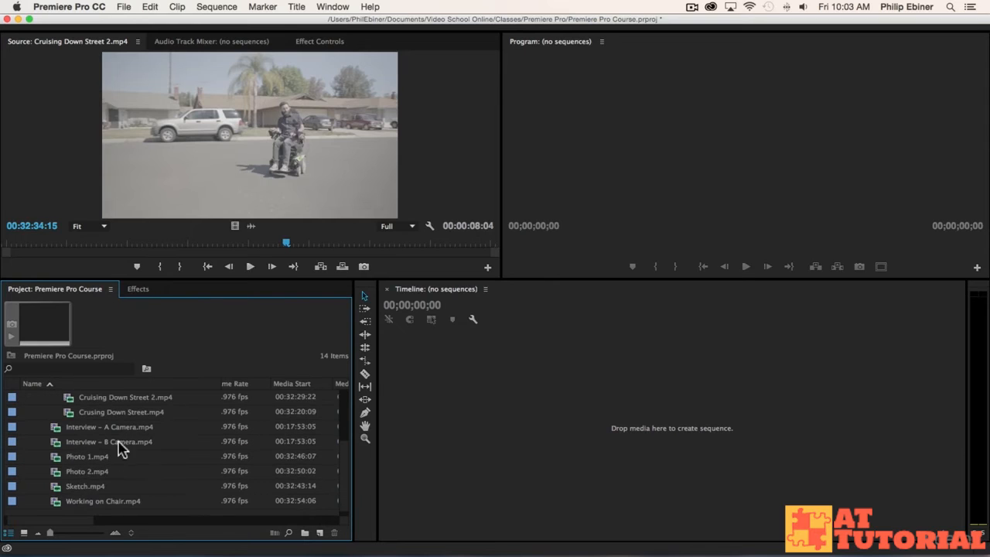
click(93, 501)
shift+click(107, 456)
scroll(106, 458, up, 4)
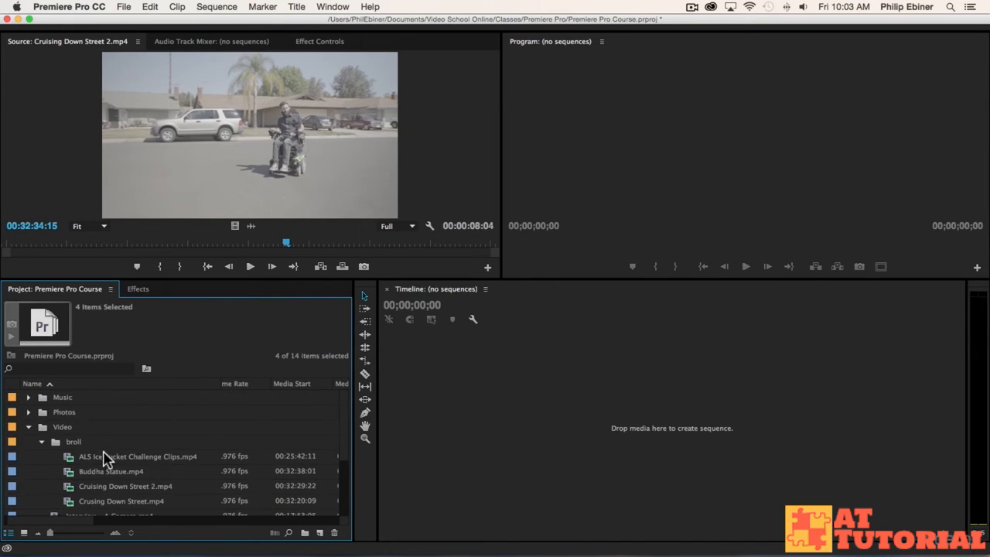
scroll(107, 457, down, 2)
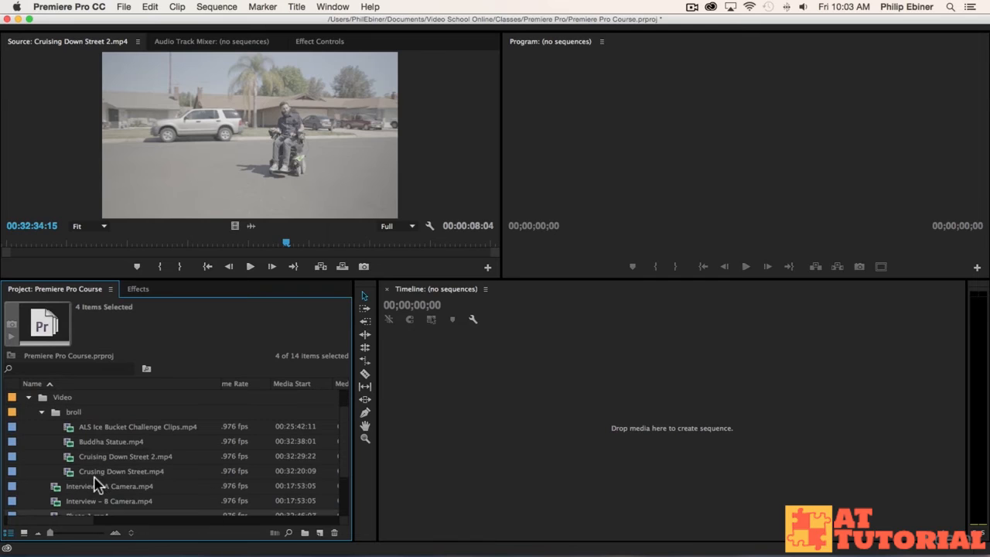
drag(84, 516, 78, 413)
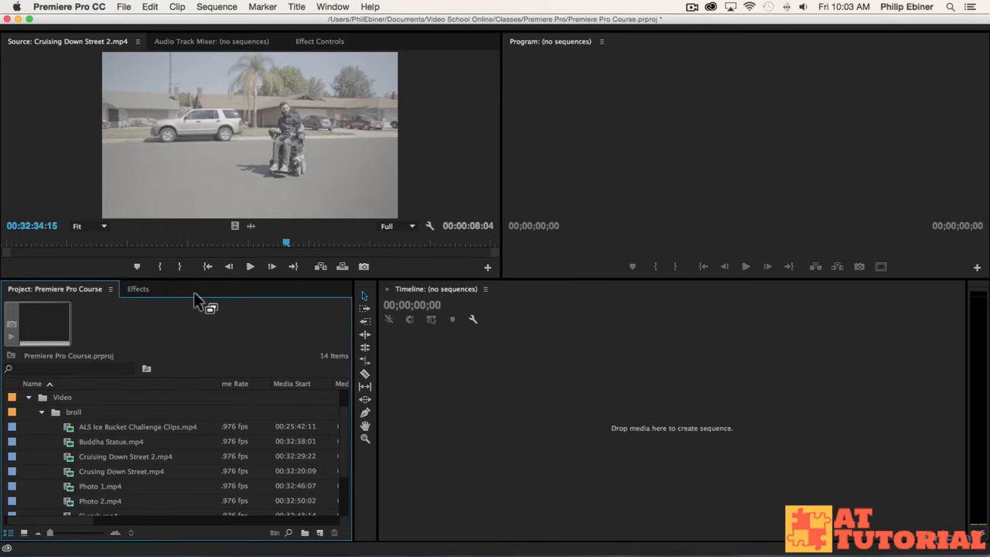
click(41, 412)
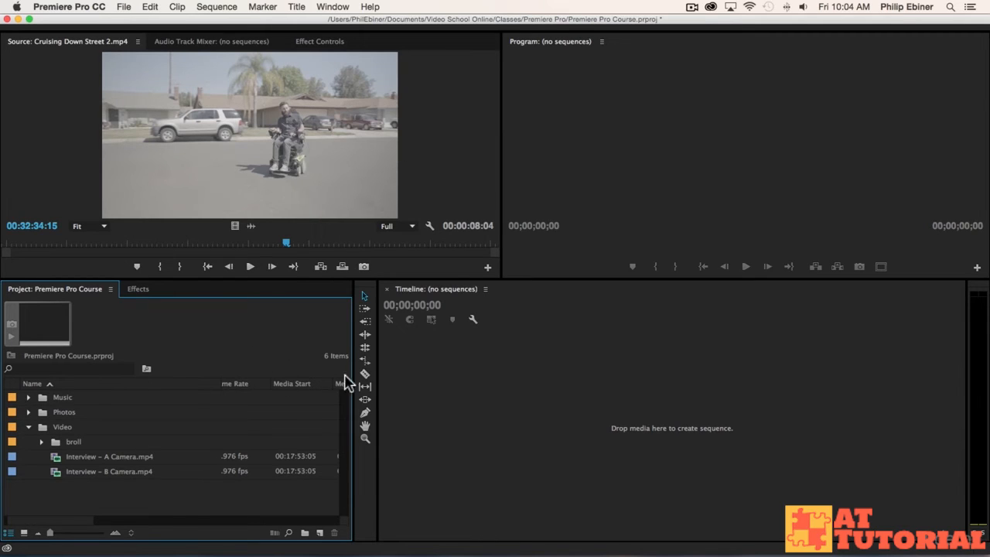
Create a new bin named interview inside the Video bin.
click(58, 427)
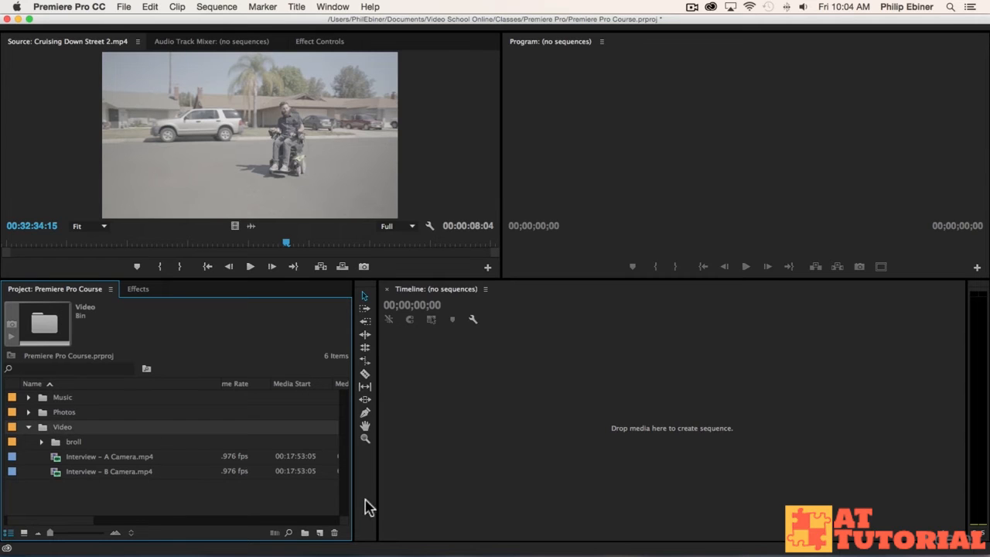
click(306, 532)
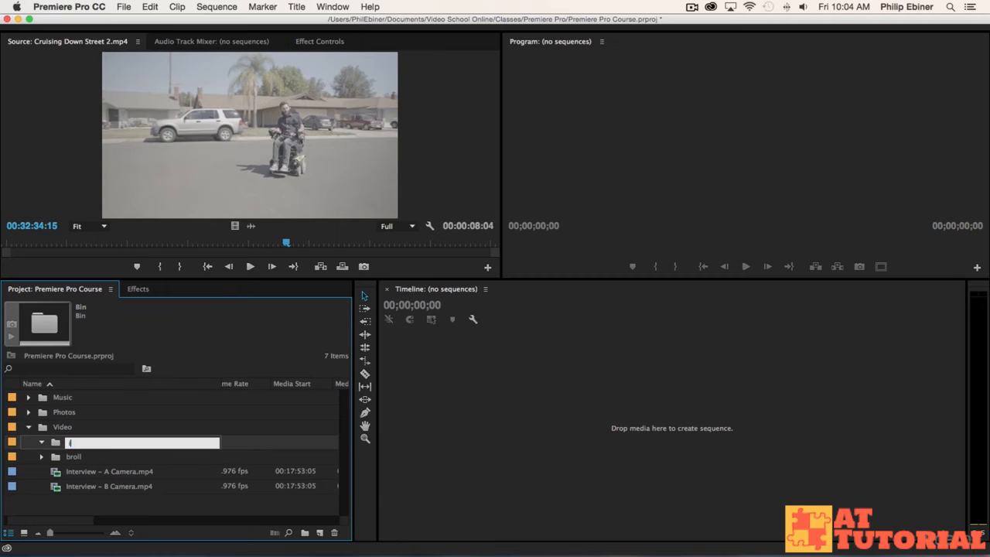
key(Tab)
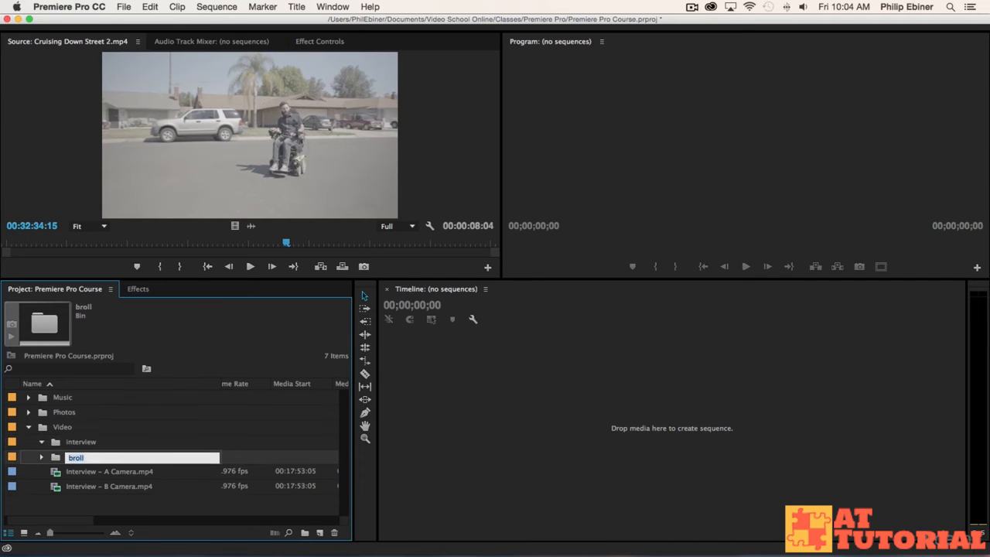
Move the Interview A Camera and B Camera clips into the interview bin and collapse it.
click(102, 487)
shift+click(115, 472)
drag(113, 471, 77, 444)
click(41, 442)
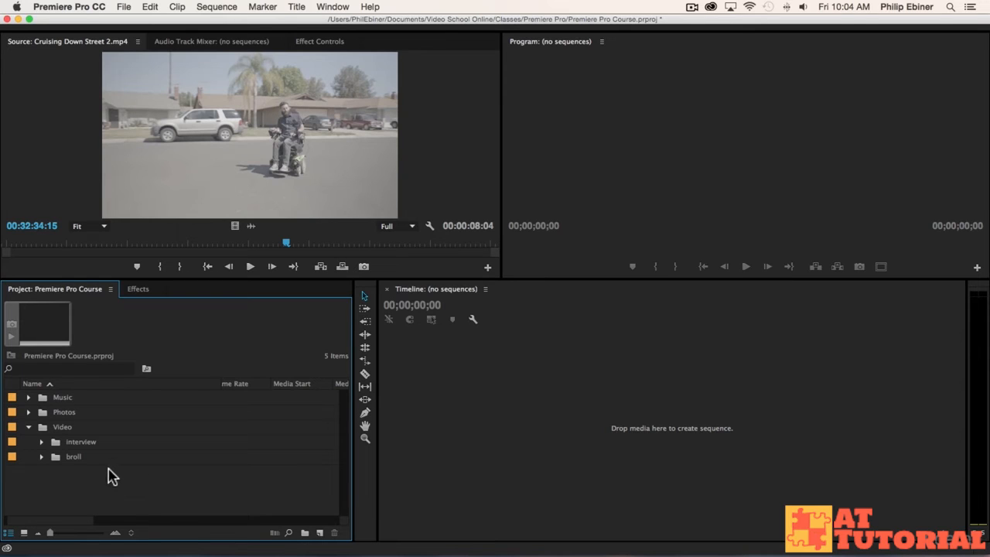
Collapse the Video bin, switch to Finder and examine the Music, Photos and Video Clips folders inside Resources.
click(29, 427)
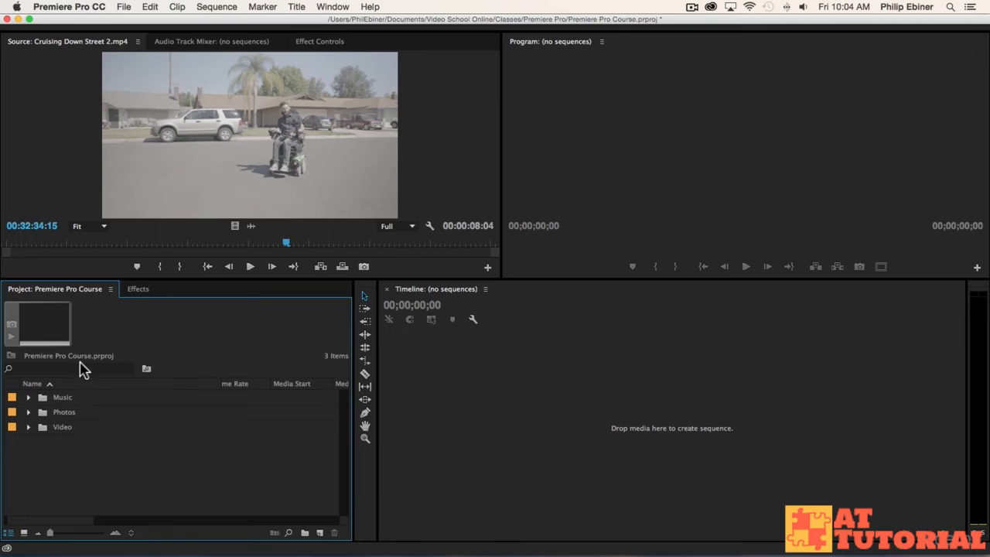
key(super+Tab)
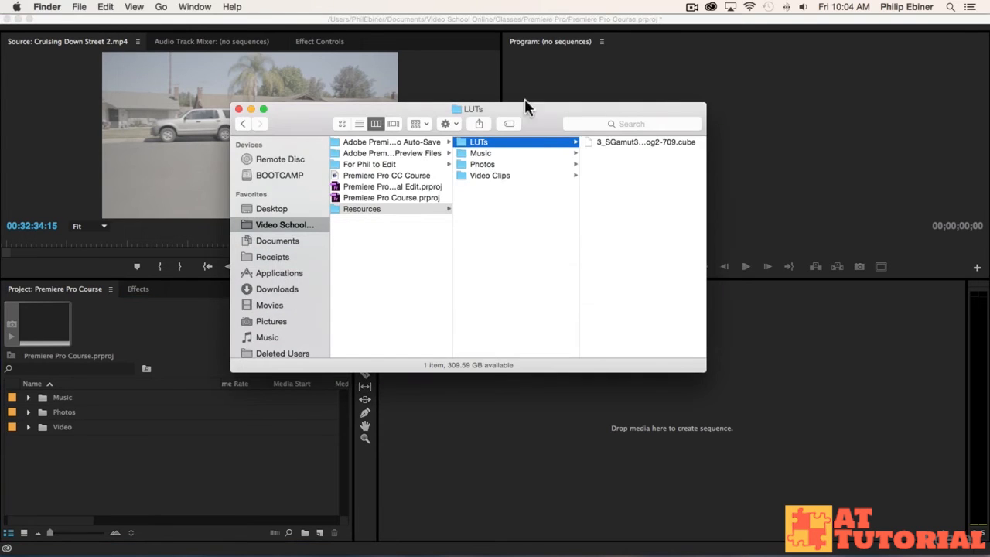
click(483, 153)
click(484, 164)
click(488, 175)
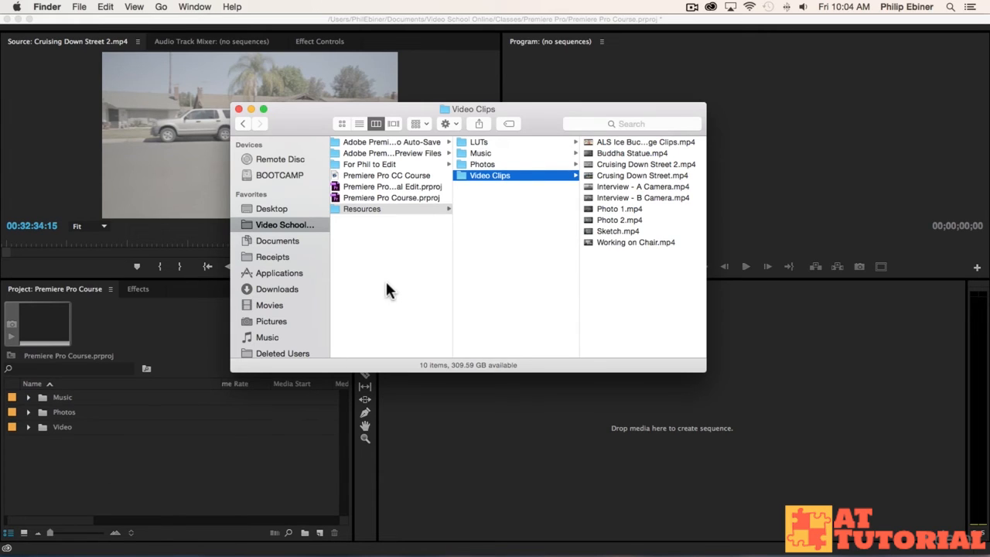
click(484, 203)
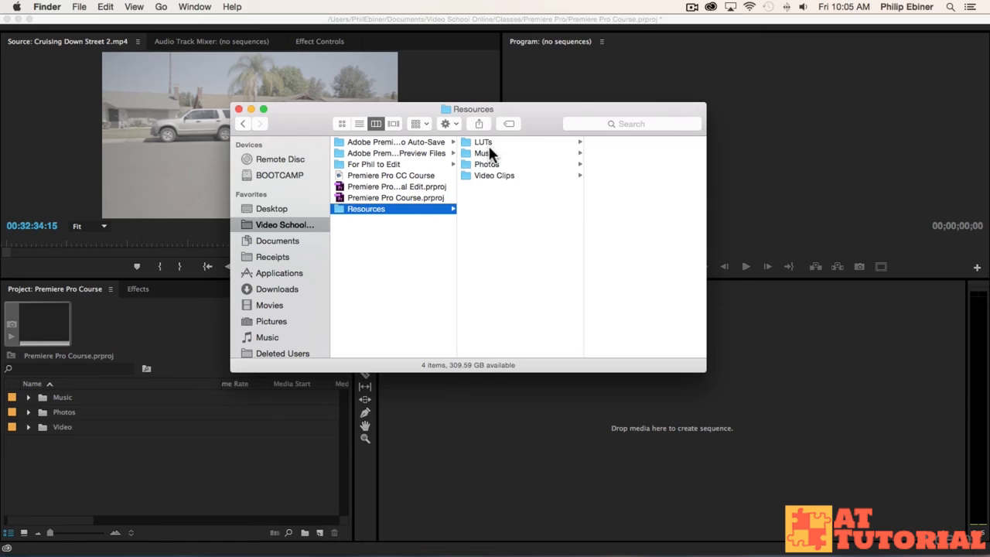
Return to Premiere Pro, expand the Video and broll bins, and preview the Photo 1 and Photo 2 clips in the Source monitor.
click(128, 457)
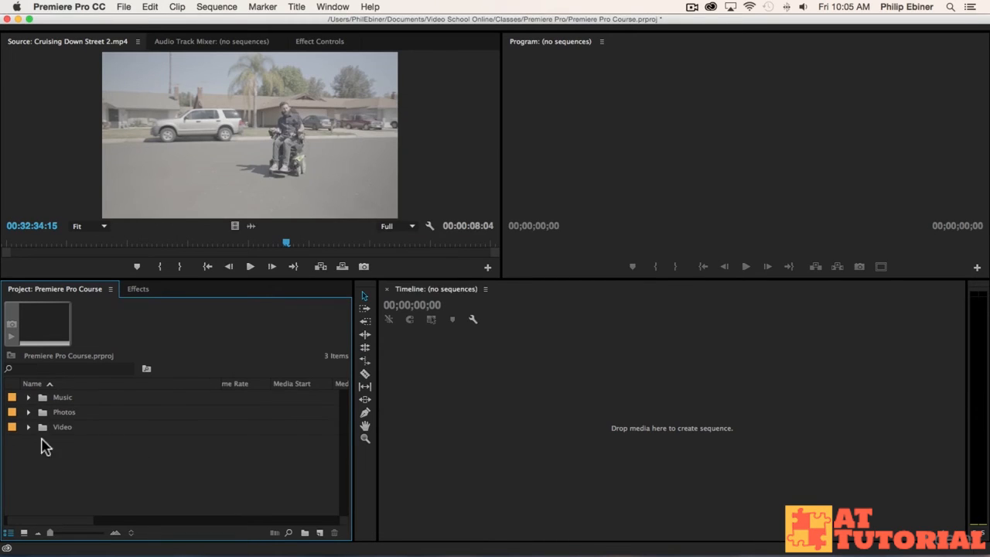
click(28, 427)
click(43, 457)
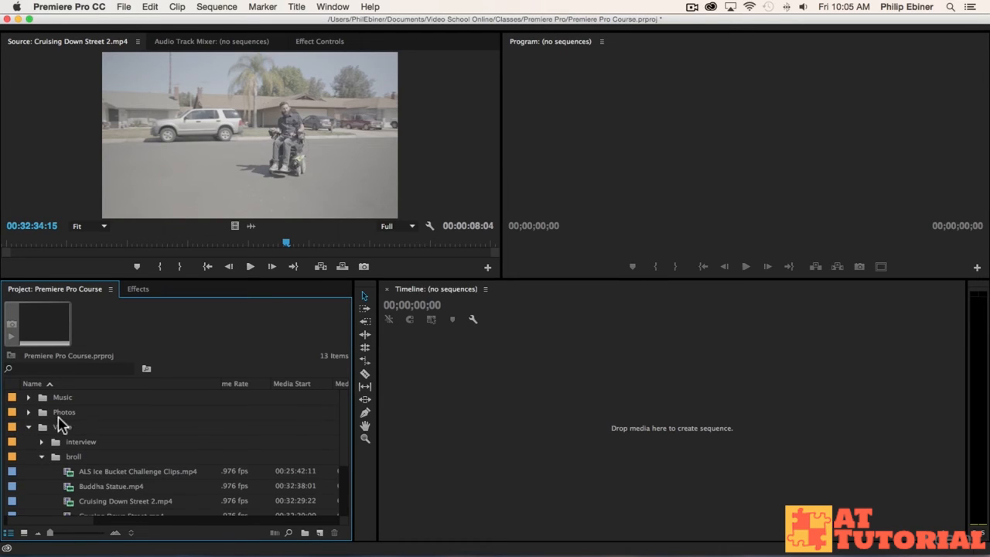
scroll(120, 441, down, 3)
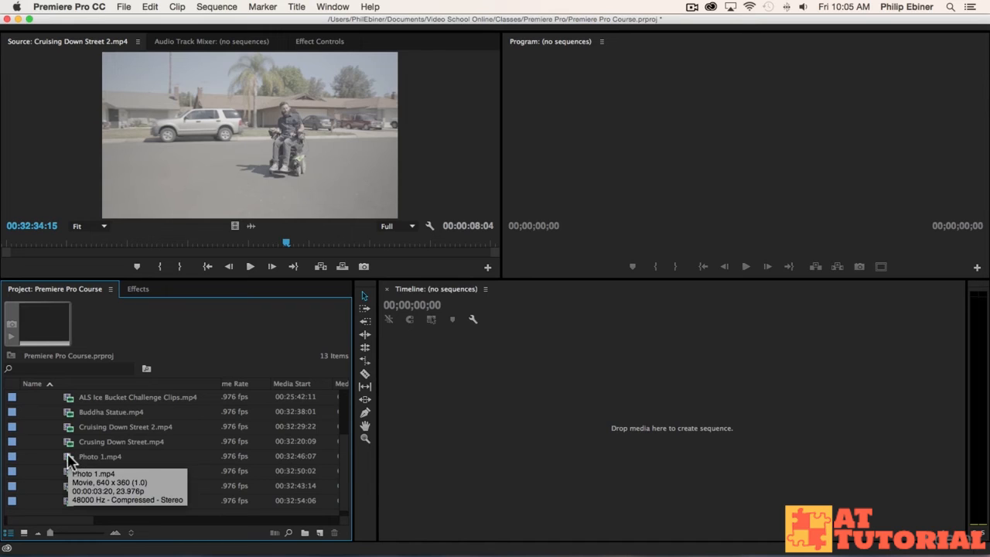
double_click(91, 456)
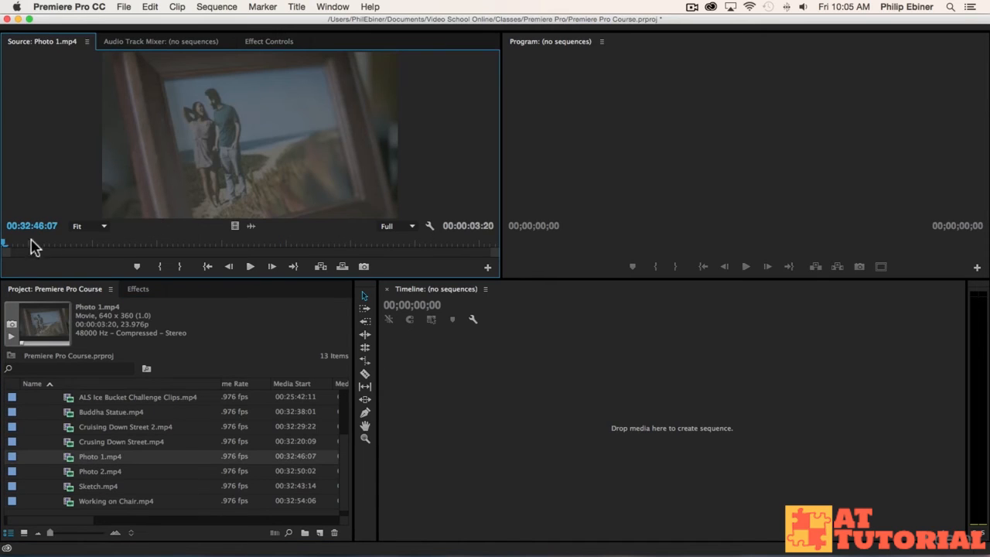
click(95, 471)
drag(95, 476, 106, 199)
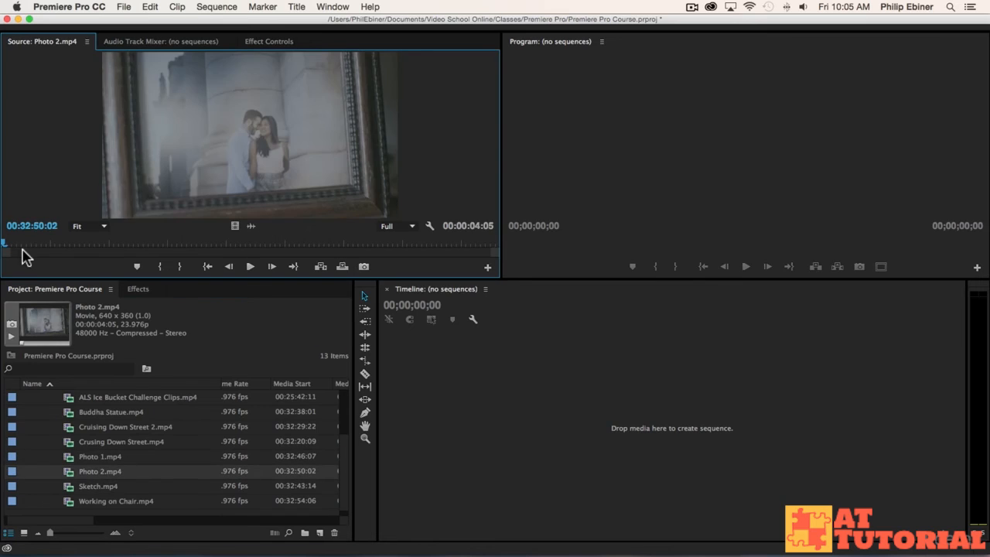
double_click(78, 457)
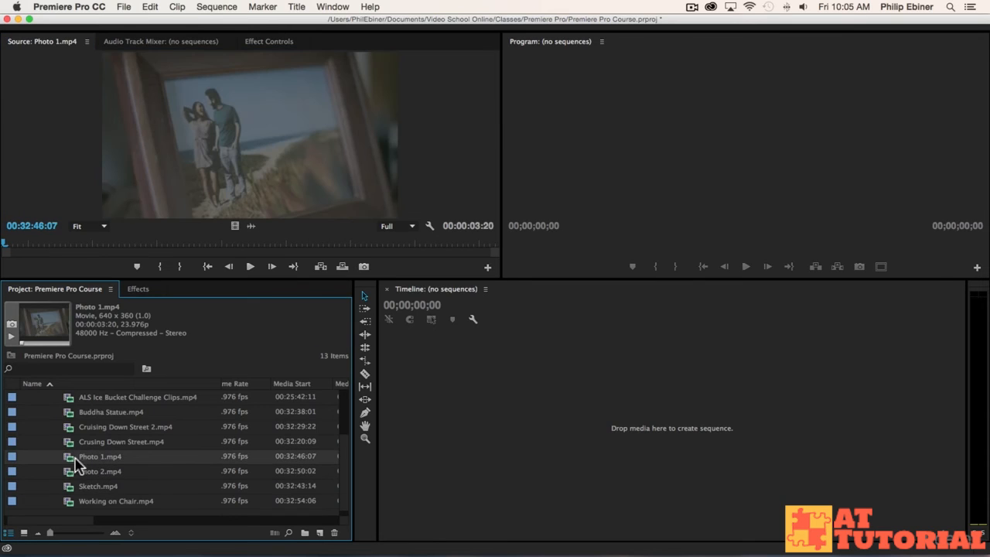
Rename the Photo 1.mp4 clip as "Photo of" plus the couple's first names and "at beach".
click(175, 457)
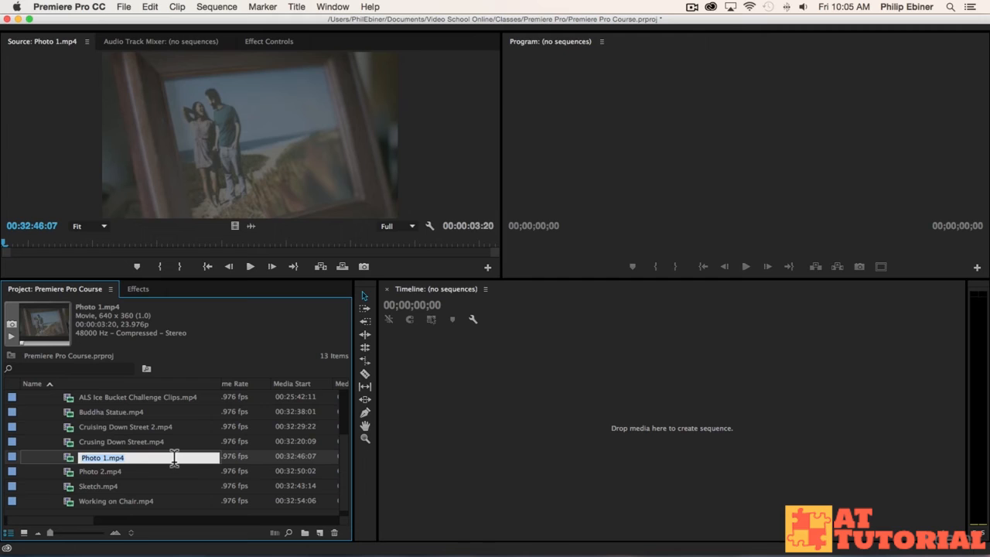
text(P)
text(hony and Laarne at beac)
key(Tab)
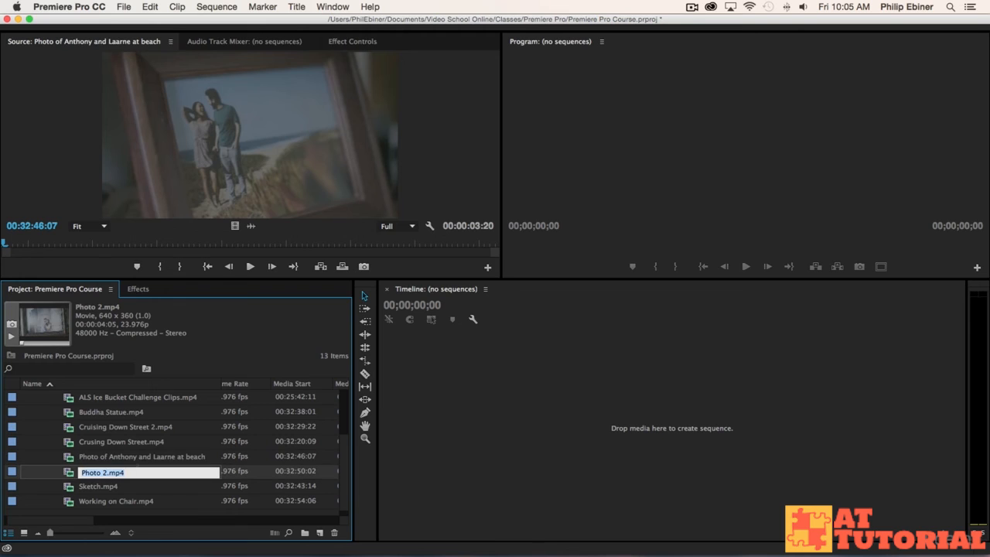
Preview the Photo 2.mp4 clip and rename it as "Photo of" plus the couple's first names and "in front of building".
double_click(69, 473)
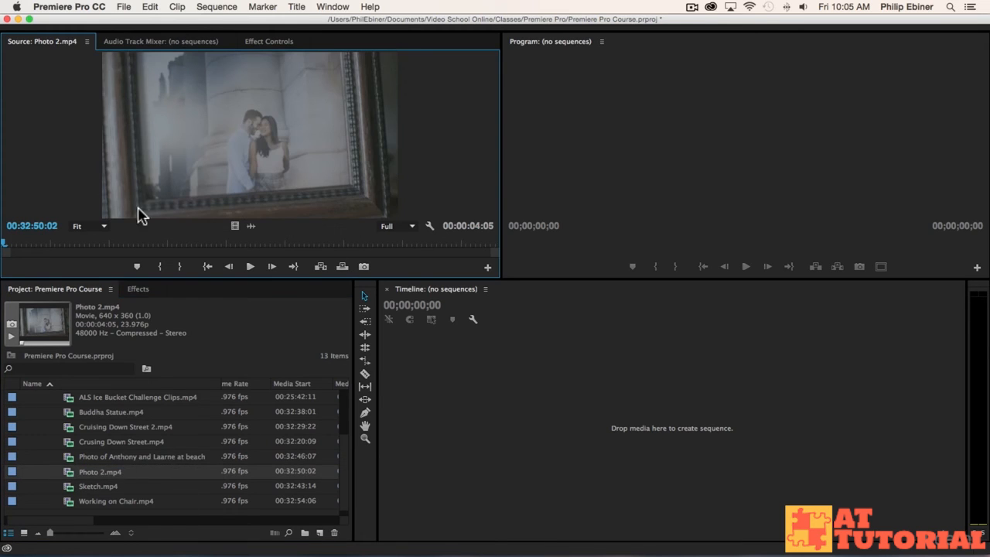
click(94, 471)
text(Pho)
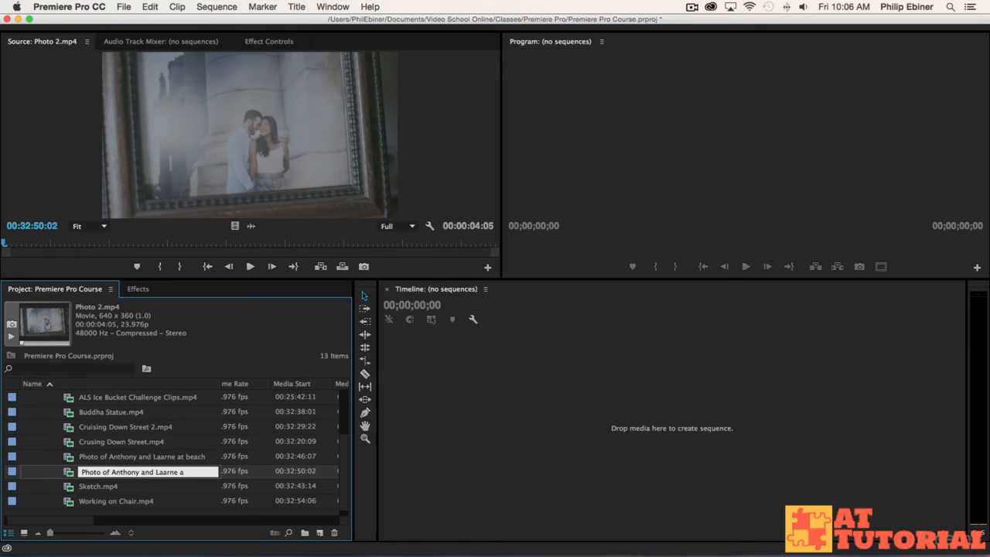
text(to of Anthony and Laarne in front of building)
key(Tab)
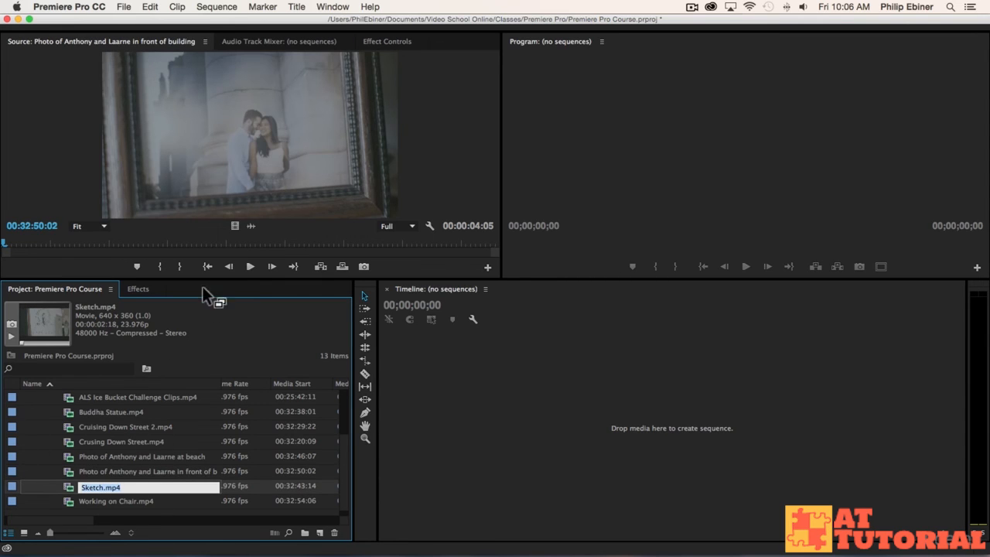
Leave the Sketch clip's name unedited and examine the broll clips' names, frame rates and media start times.
scroll(136, 430, up, 3)
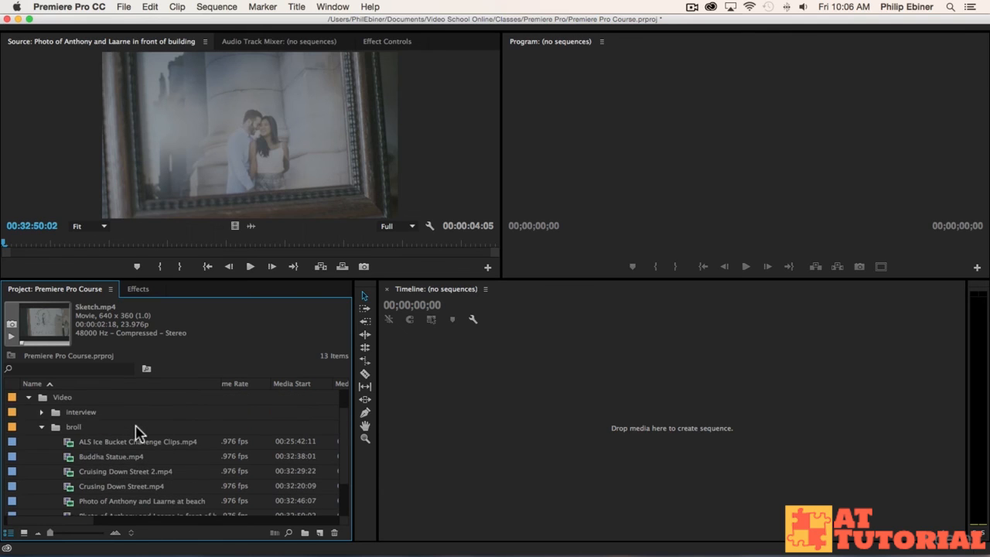
scroll(134, 431, down, 3)
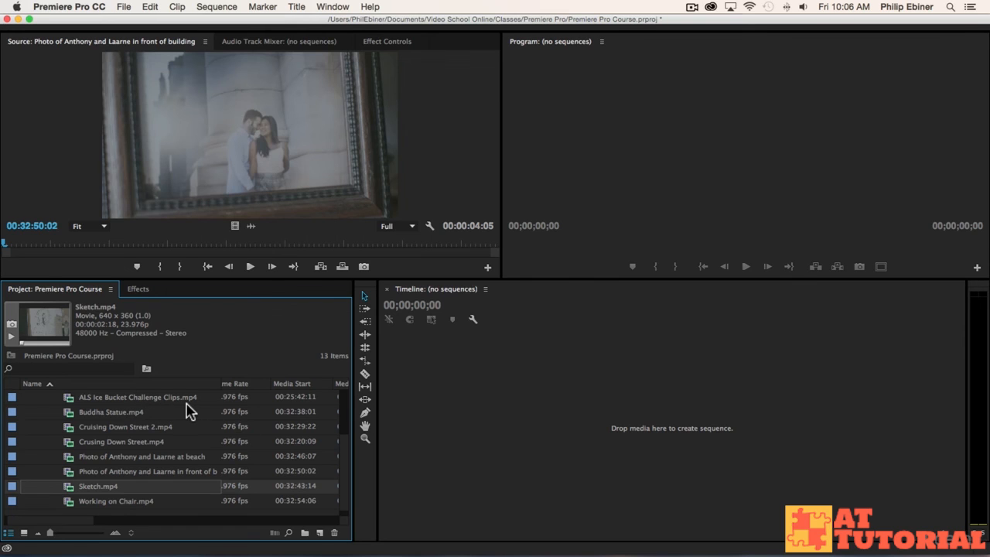
scroll(190, 410, right, 2)
scroll(189, 410, left, 2)
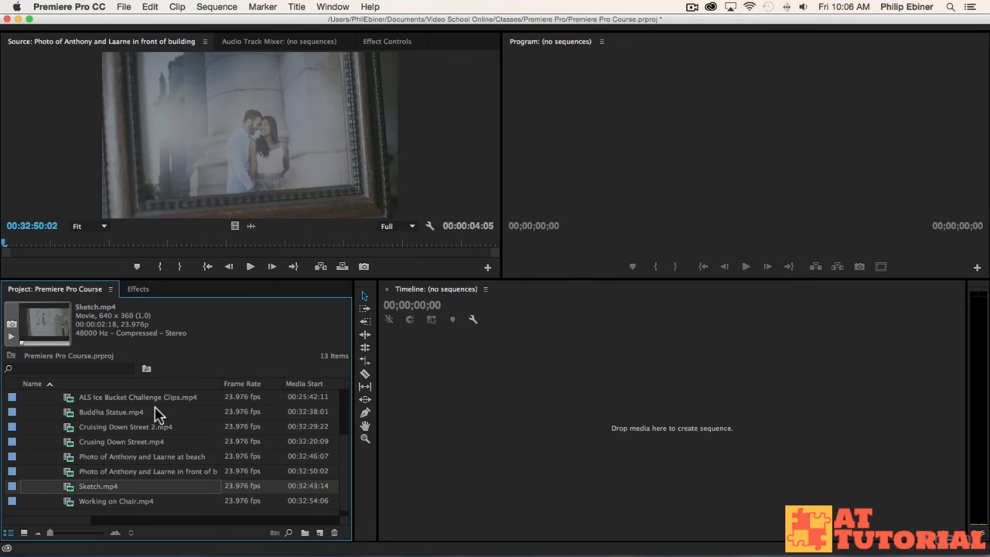
scroll(158, 412, up, 2)
scroll(155, 415, down, 1)
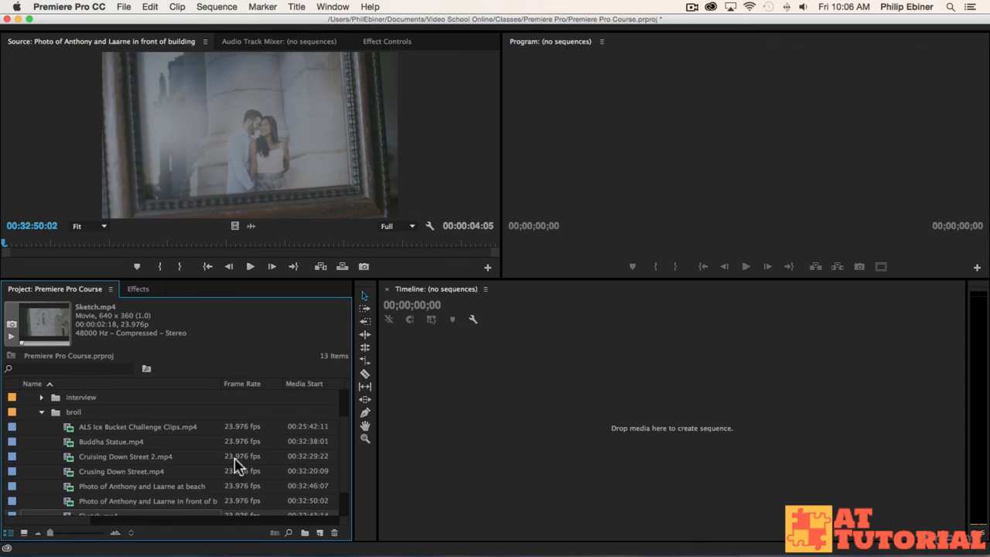
scroll(280, 461, down, 1)
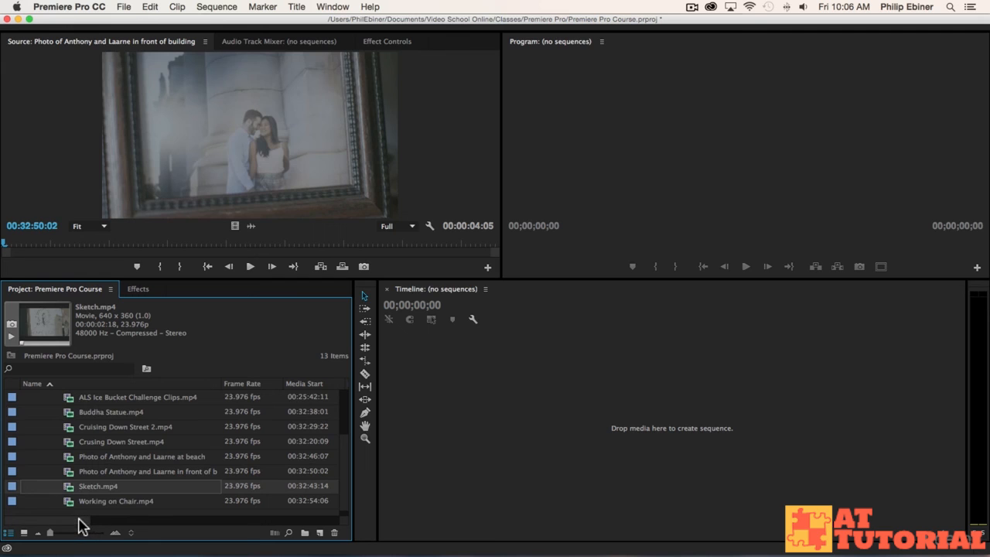
drag(80, 526, 100, 523)
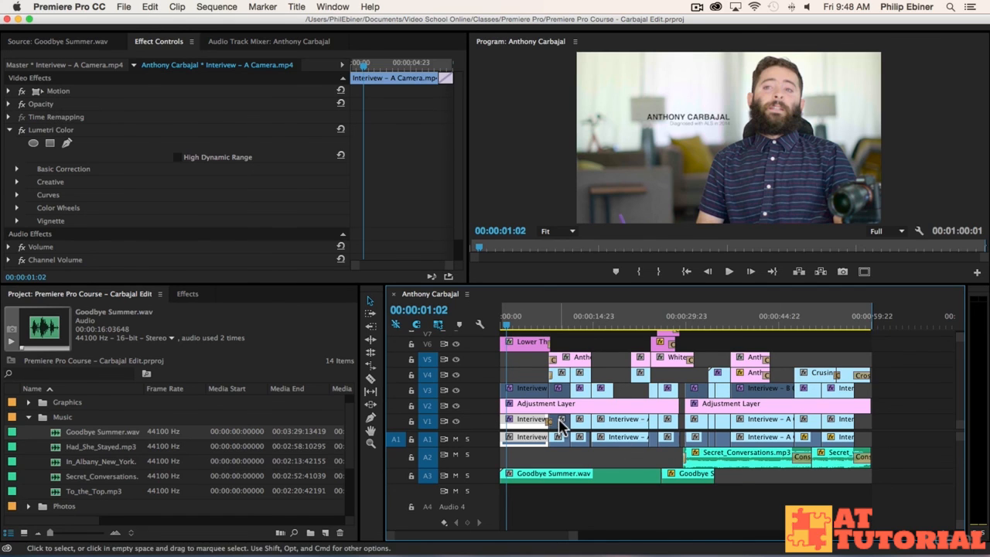
In the Carbajal Edit project, select the interview clip's Lumetri Color effect, view the available effect categories and return to the project's media list.
click(64, 131)
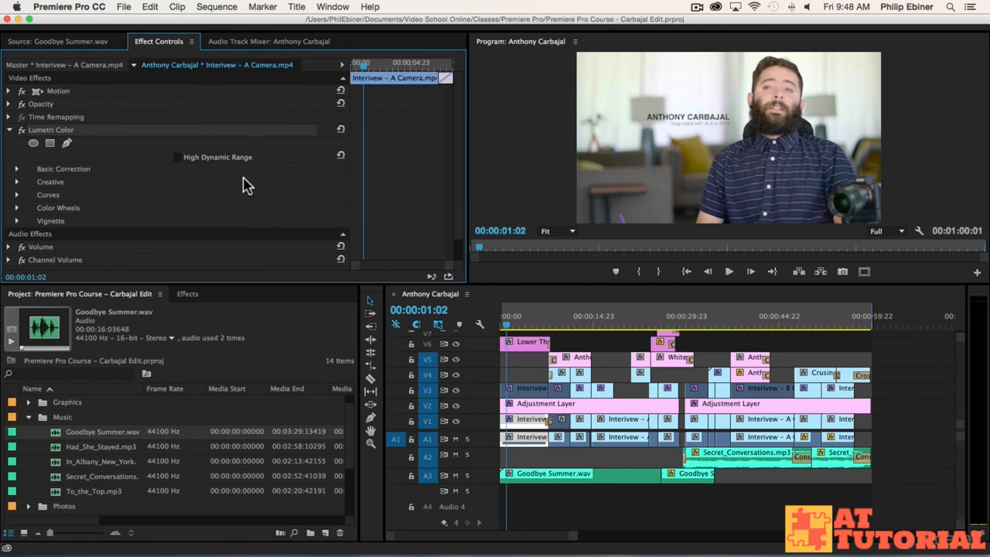
click(191, 295)
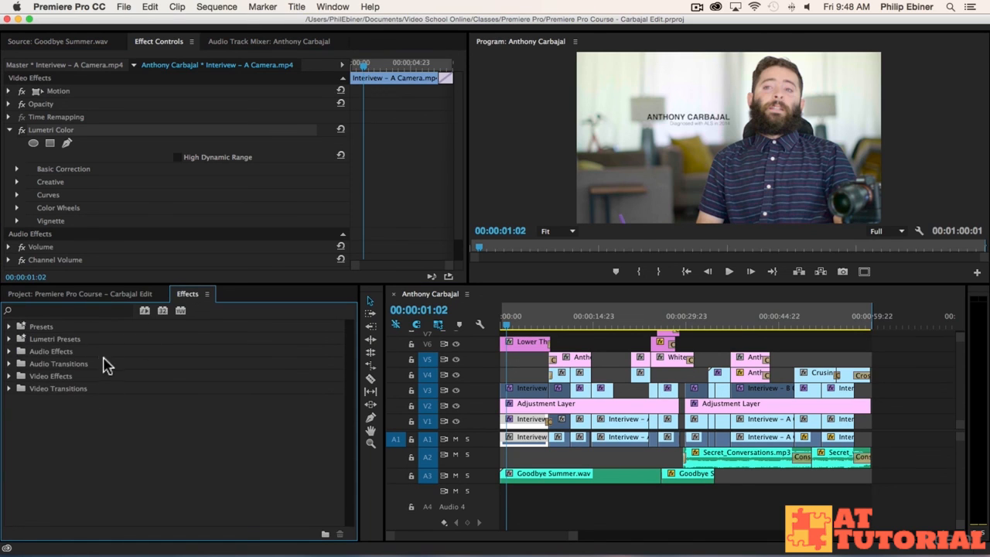
click(90, 294)
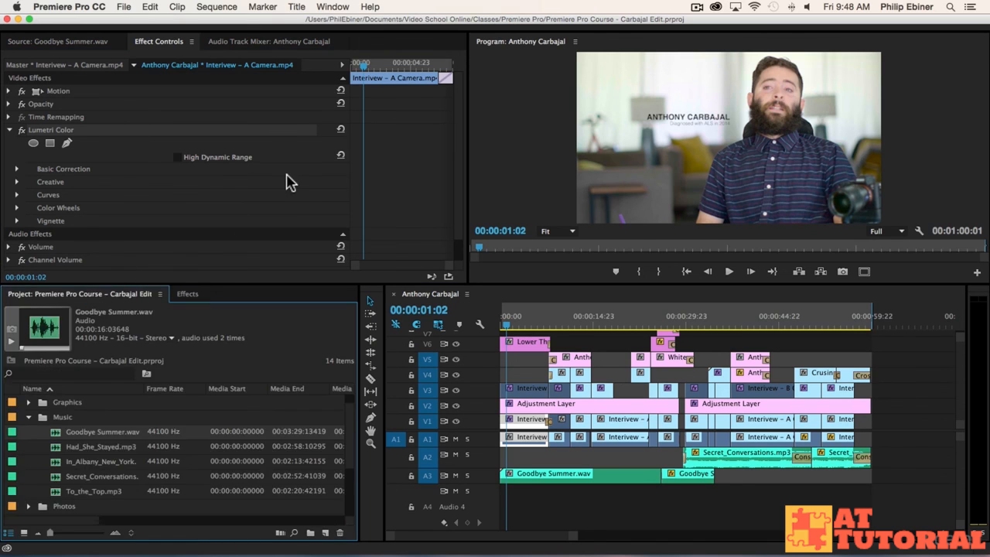